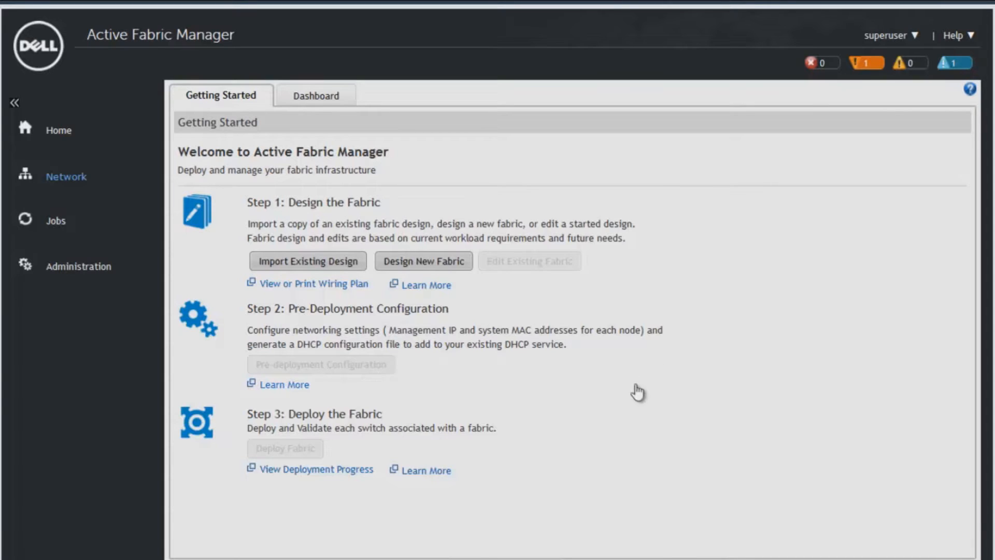
Start a new fabric design named S6000 with the description "Extra Large 2-Tier Fabric 40Gb using S6000" and proceed to the bandwidth settings.
click(414, 267)
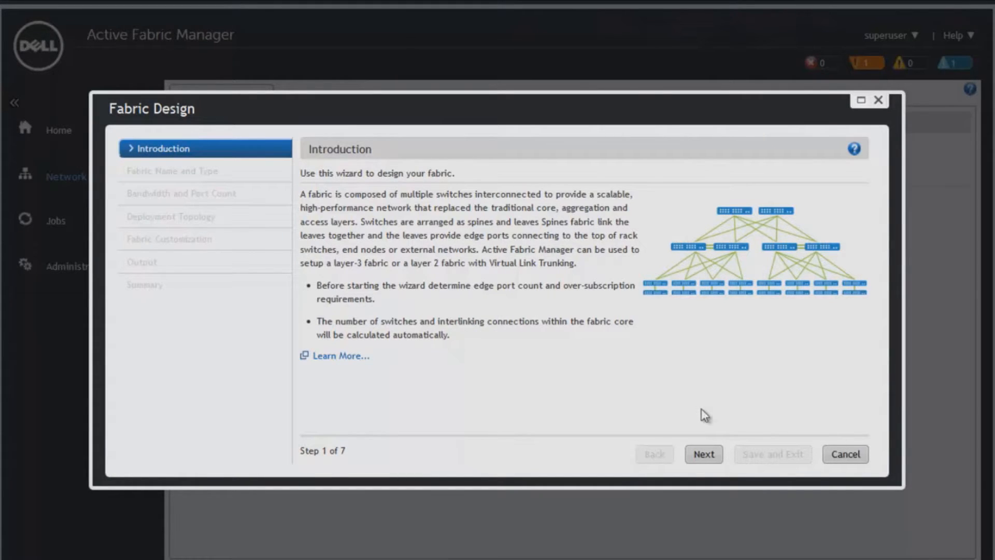
click(703, 454)
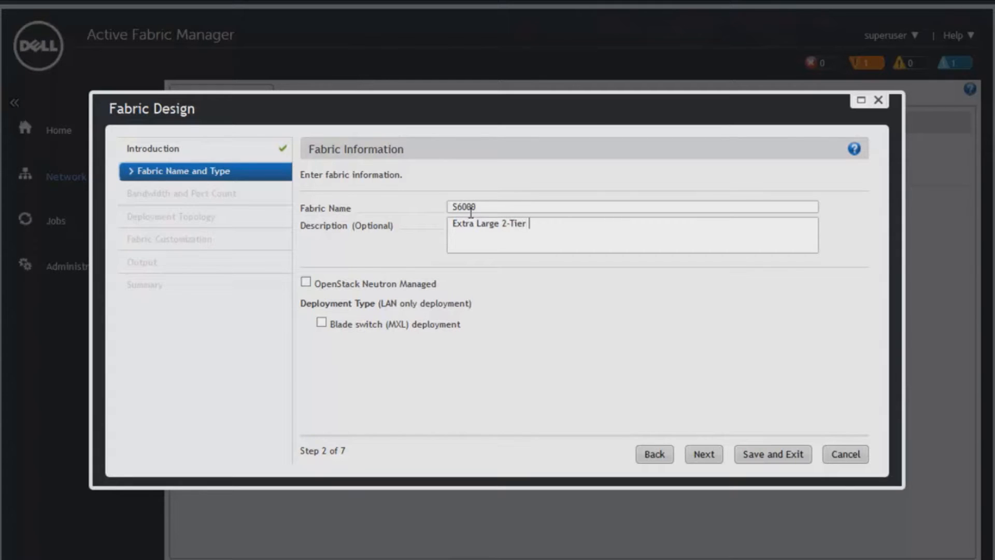
text(abric 40Gb S)
text(6000)
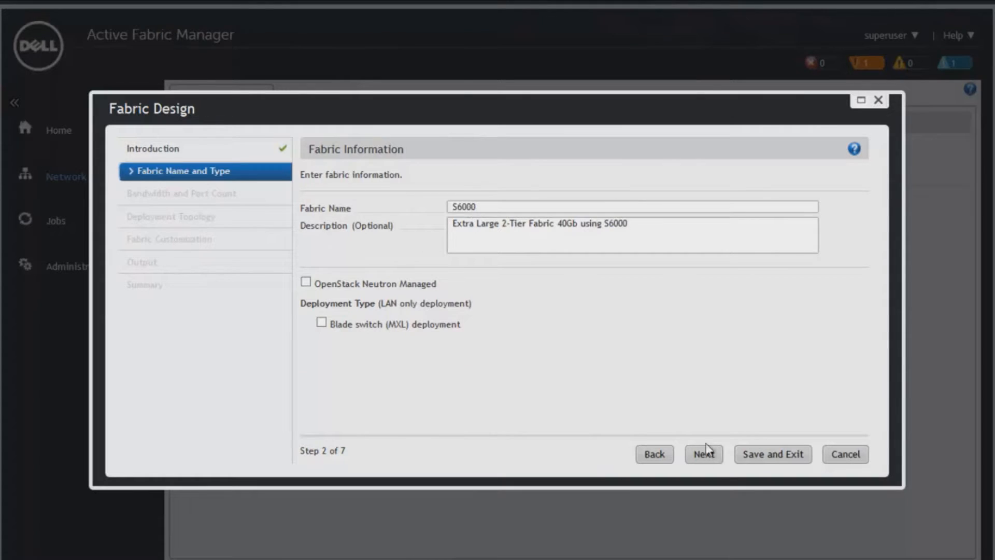
click(704, 453)
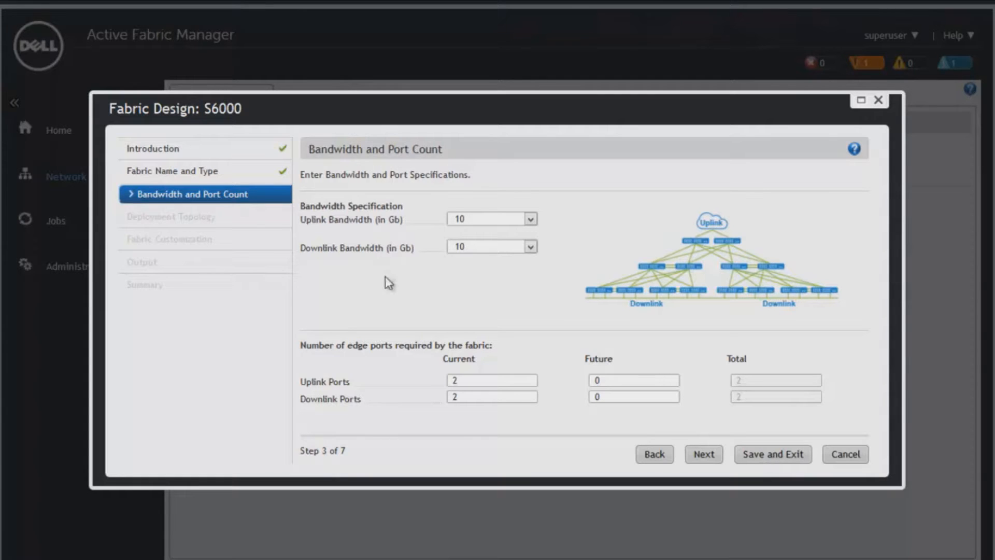
Set both the uplink bandwidth and the downlink bandwidth of the fabric to 40 Gb.
click(503, 220)
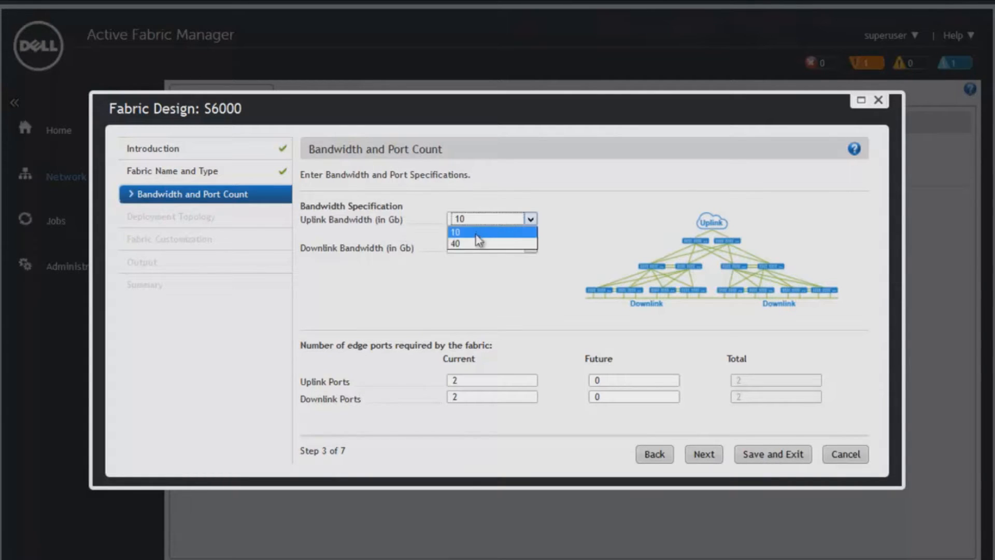
click(477, 244)
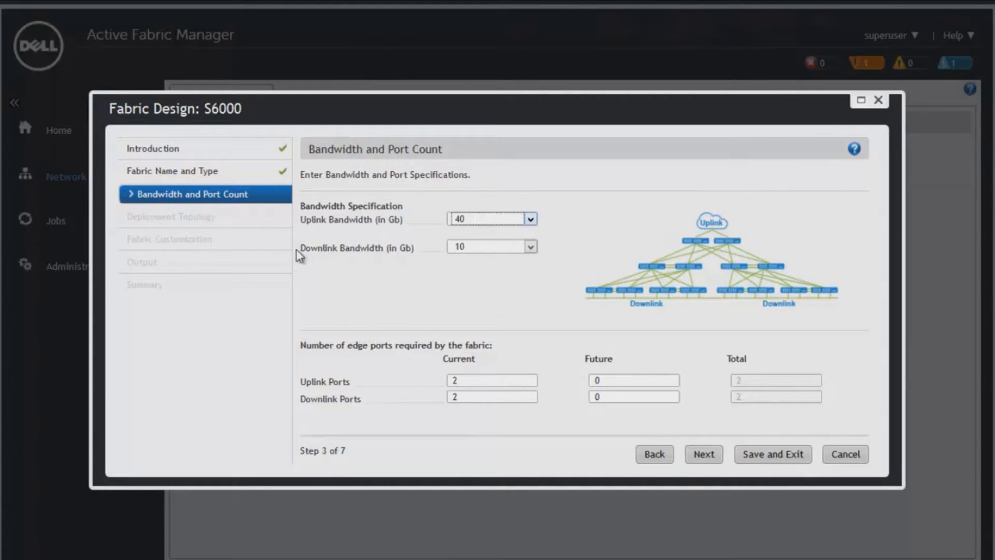
click(459, 247)
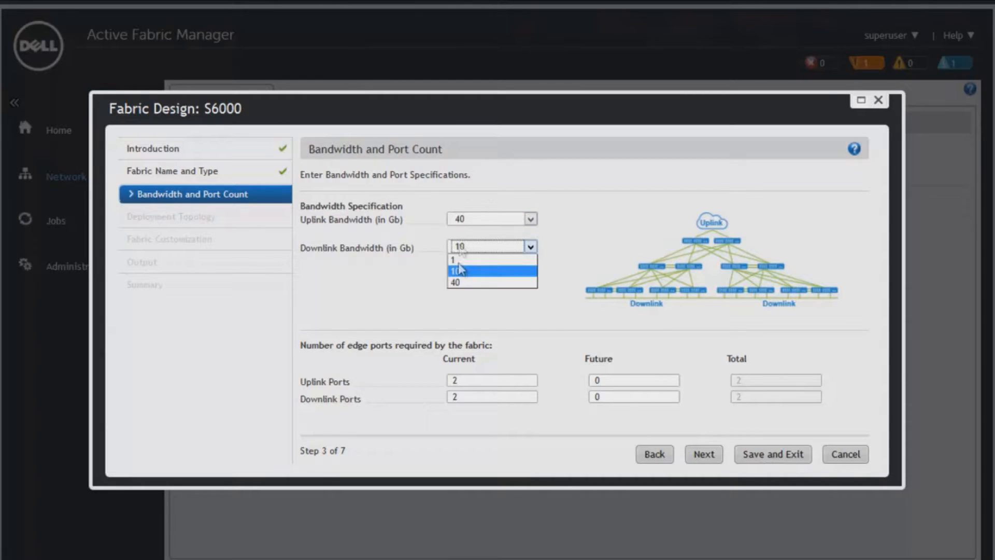
click(459, 283)
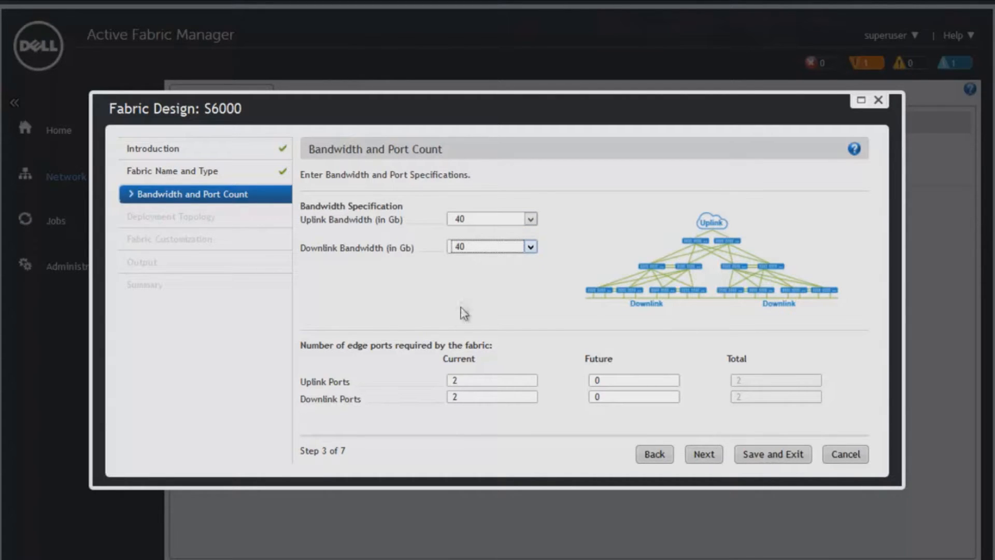
Set the current number of downlink edge ports to 360 and proceed to the deployment topology.
click(493, 380)
key(BackSpace)
text(360)
click(703, 454)
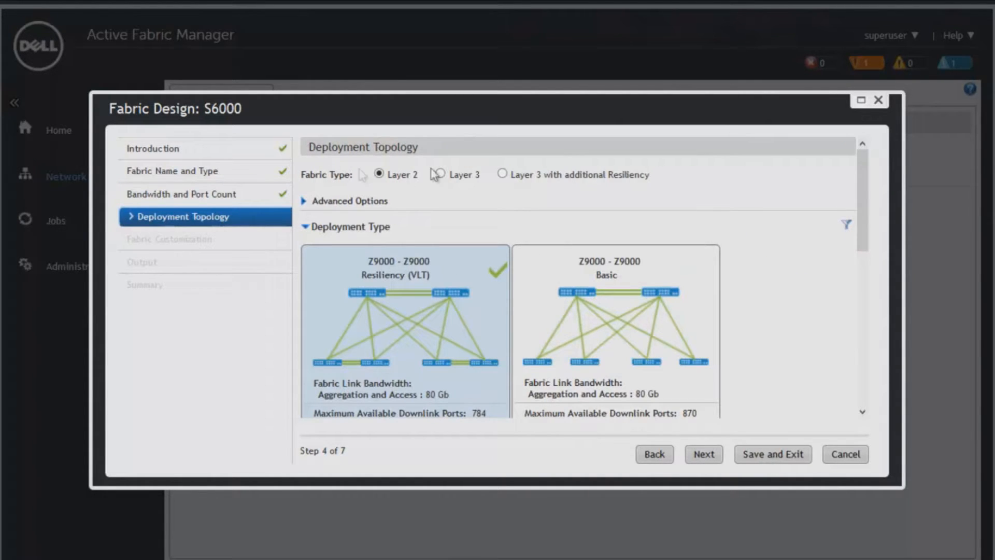
Choose the Layer 3 with additional Resiliency fabric type and the S6000 - S6000 Basic deployment type, and proceed to fabric customization.
click(502, 174)
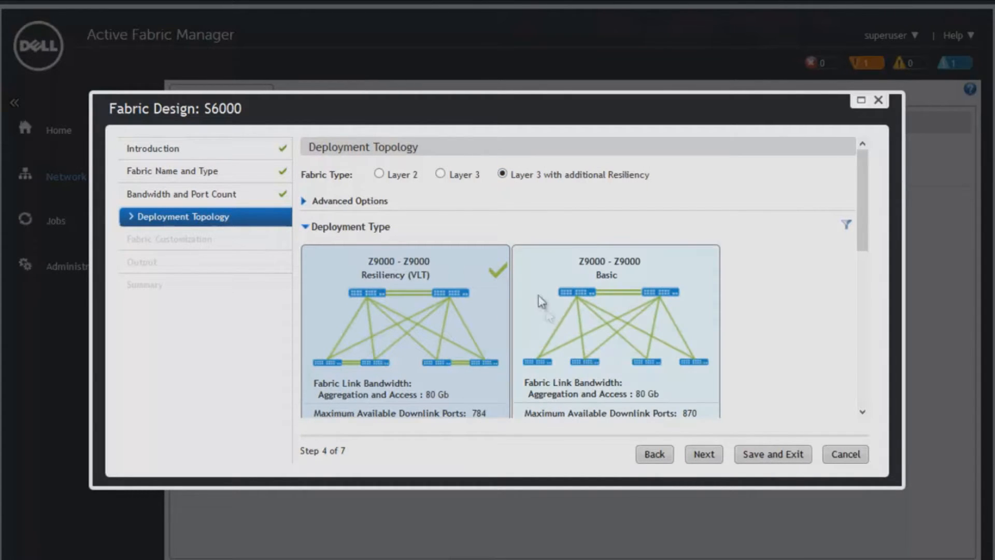
drag(865, 203, 875, 327)
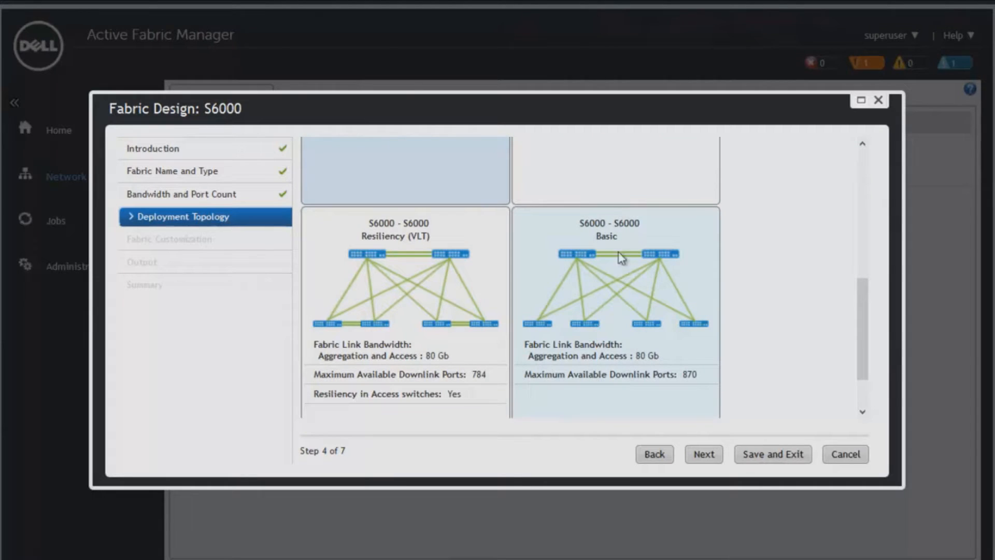
click(616, 296)
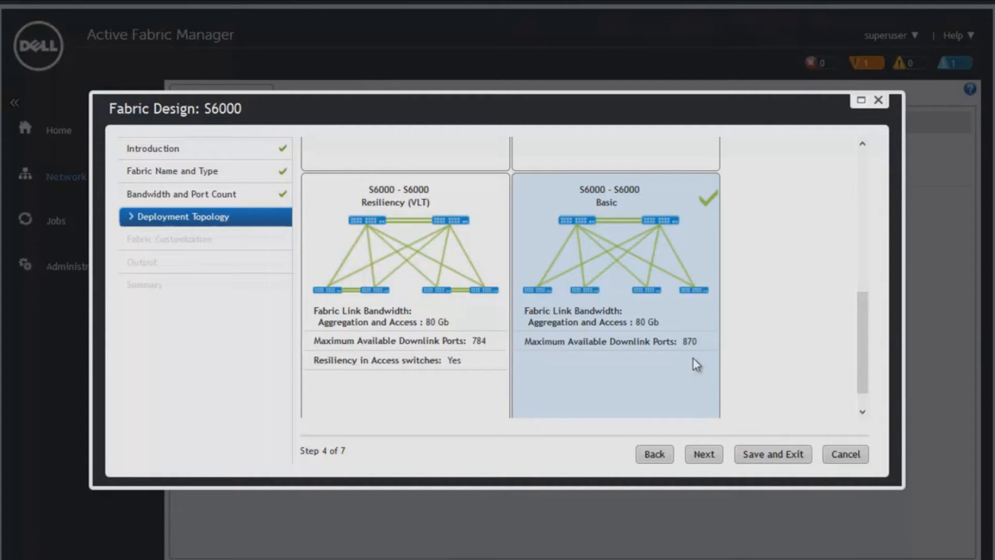
click(703, 454)
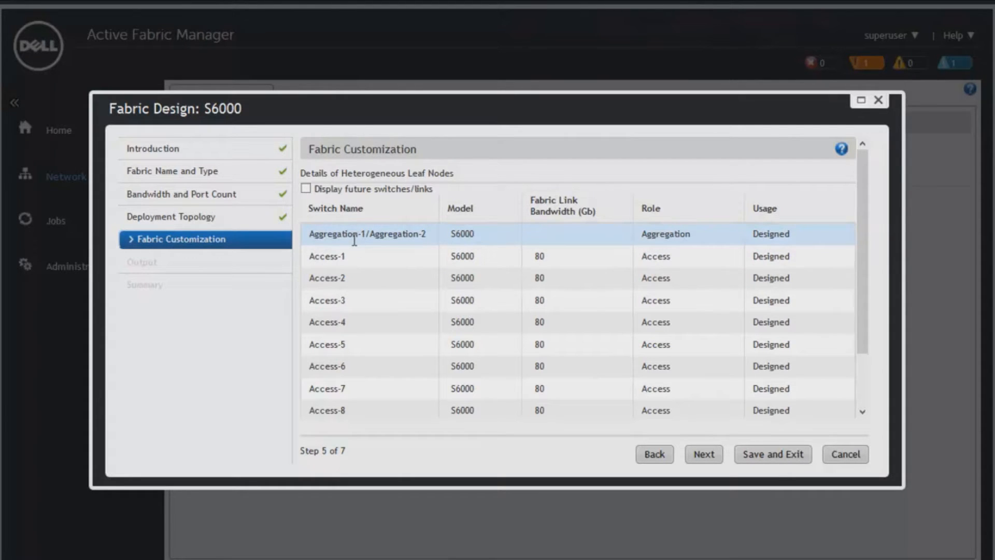
Review the list of designed switches across its pages and view the output's wiring plan in tabular form.
scroll(430, 316, down, 2)
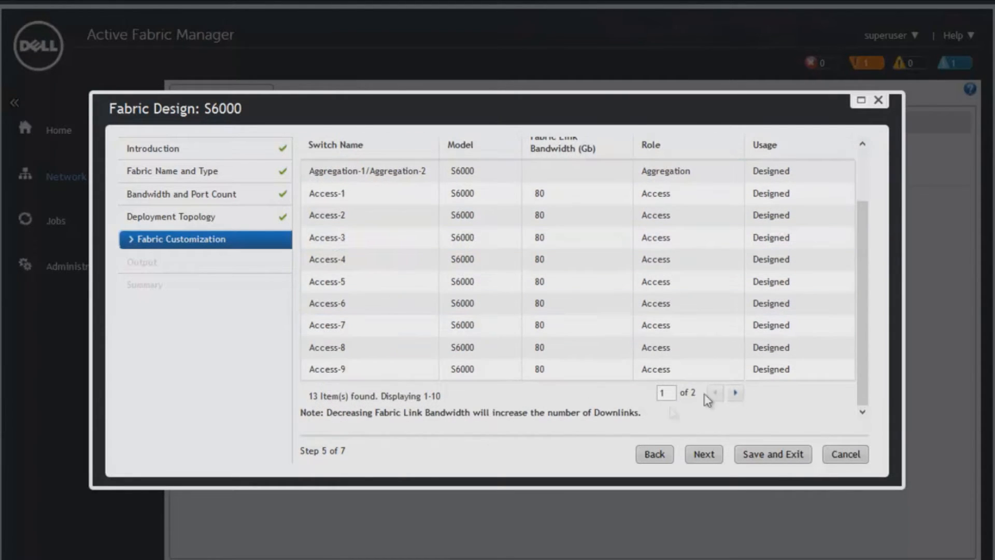
click(735, 393)
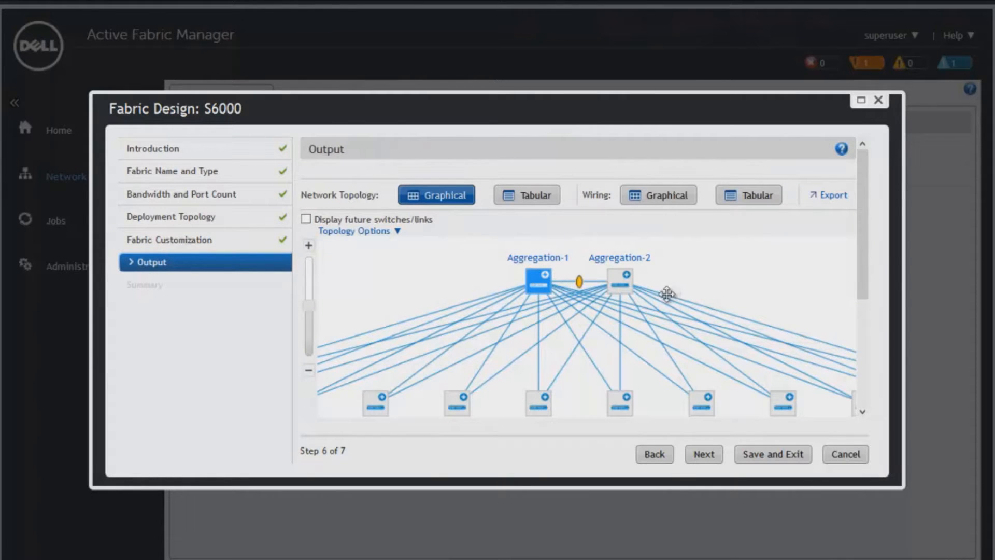
click(750, 198)
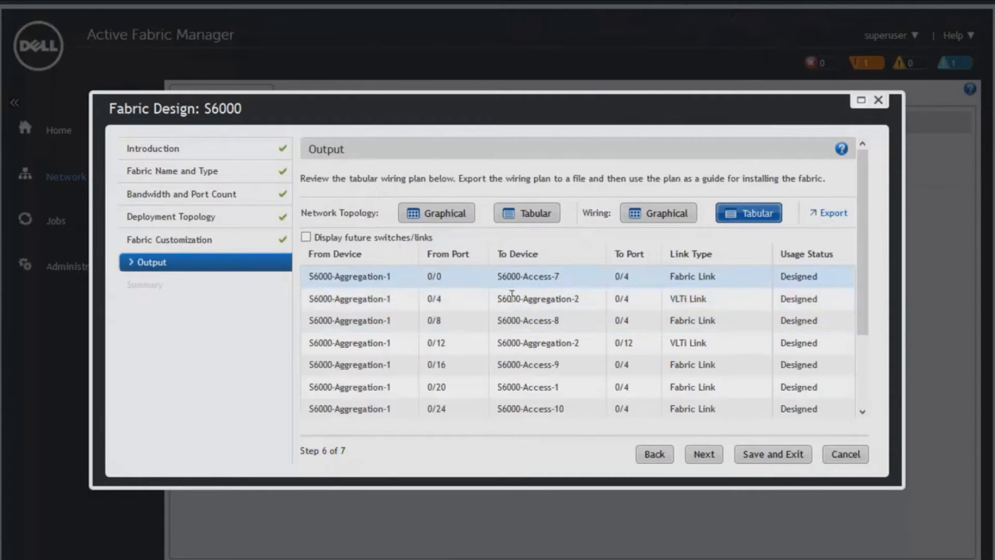
Export the wiring plan as a PDF containing both table data and the graphical wiring plan, and open it in Adobe Acrobat.
click(831, 213)
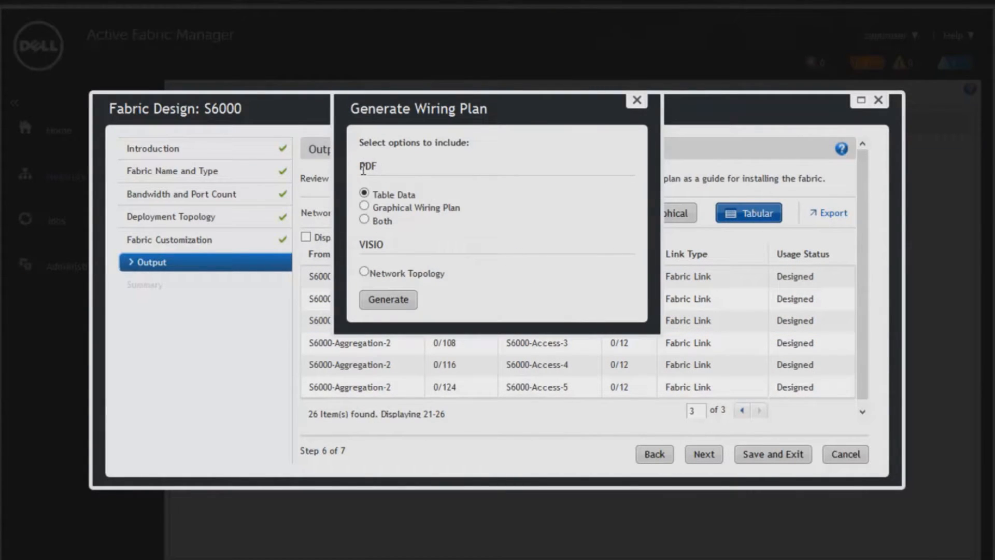
click(364, 219)
click(395, 304)
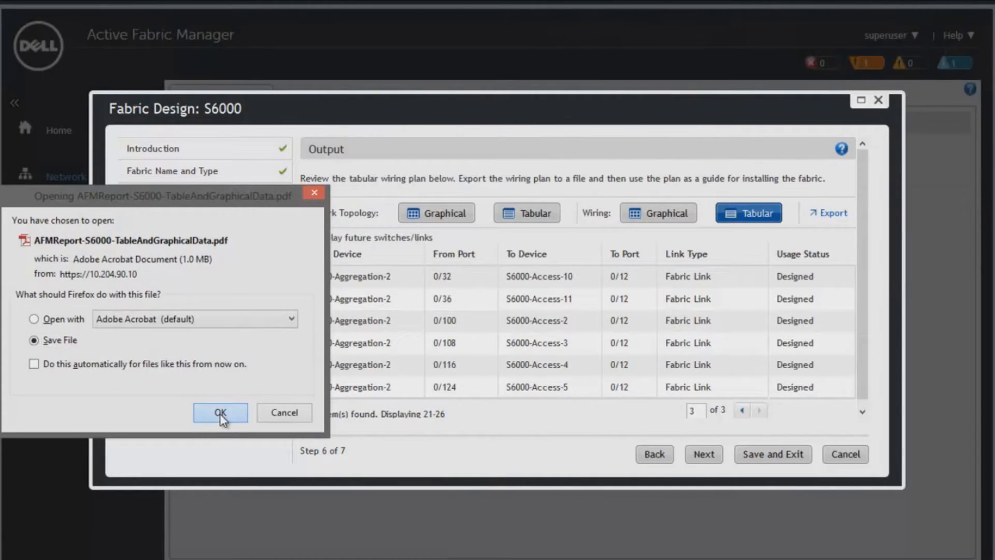
click(217, 410)
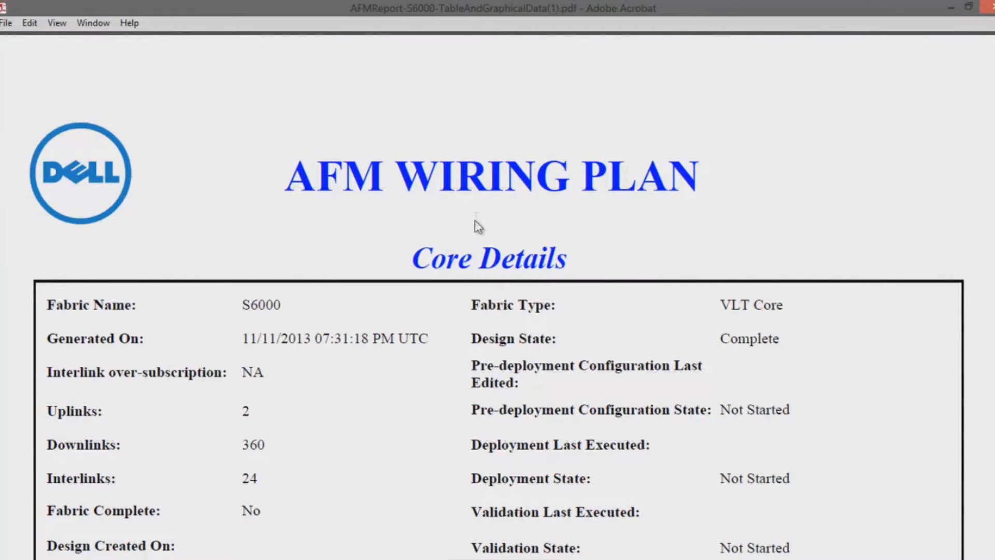
Examine the fabric name, uplinks, downlinks and interlinks in the report's Core Details.
scroll(499, 205, down, 5)
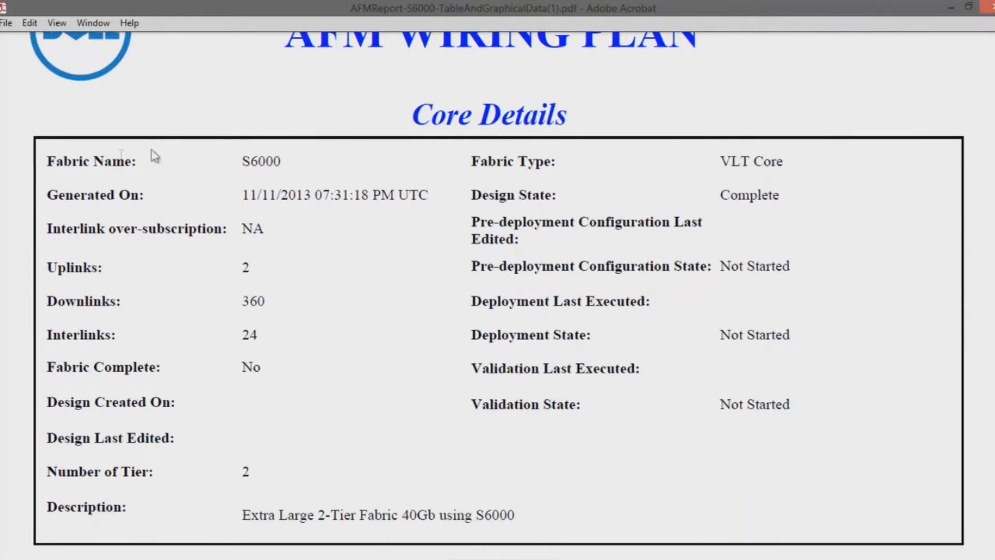
drag(241, 162, 285, 158)
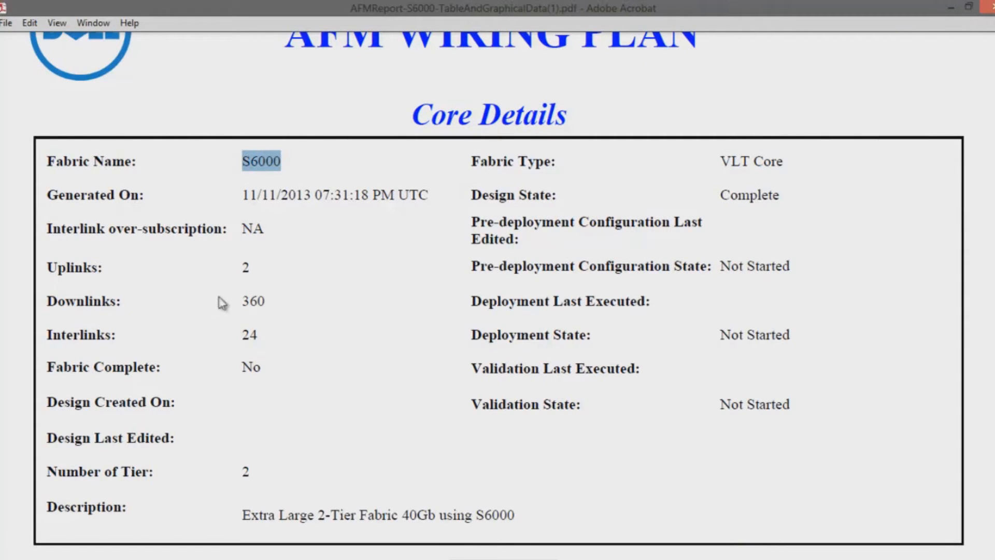
drag(240, 267, 275, 274)
scroll(248, 270, down, 1)
scroll(275, 274, down, 1)
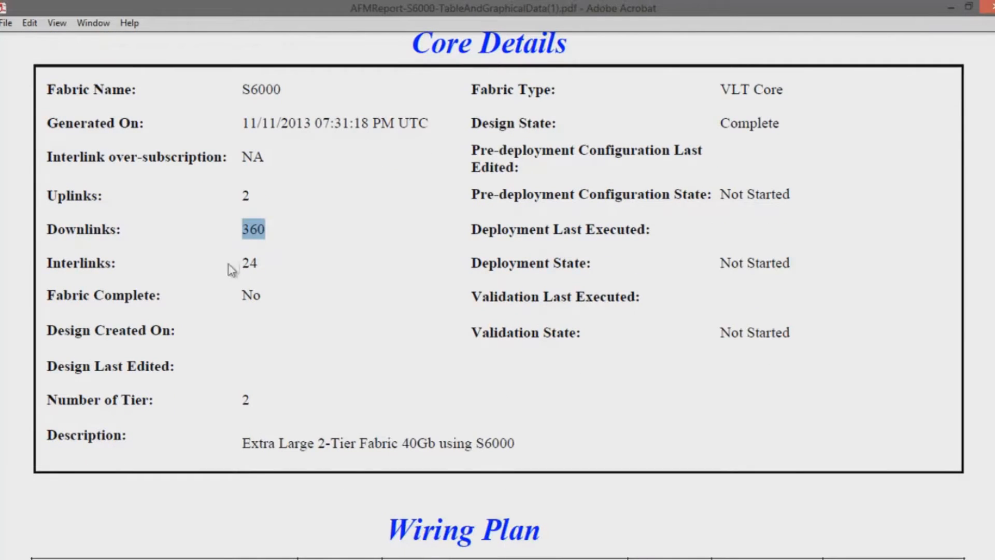
drag(242, 263, 264, 262)
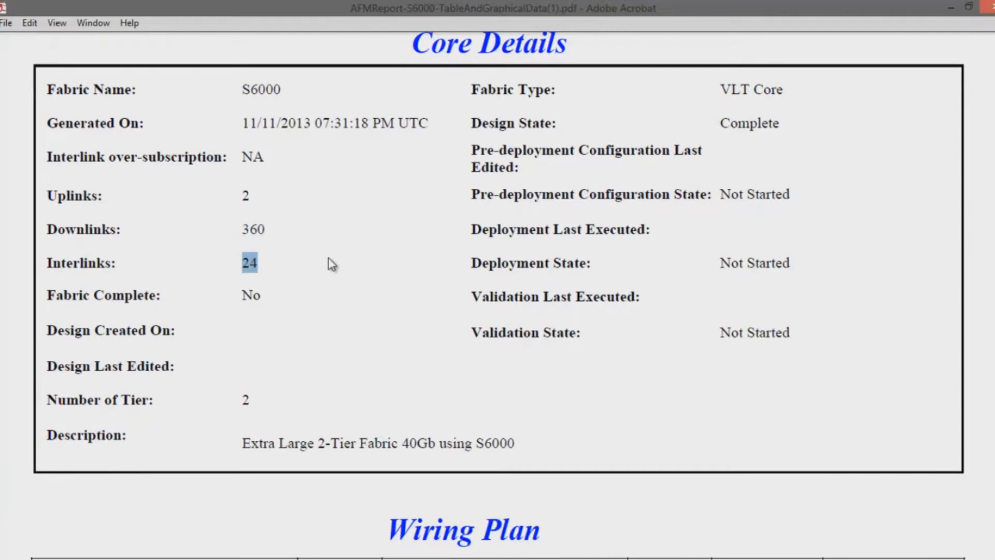
Examine the Wiring Plan table for the spine-to-leaf port connections and link types of both aggregation switches.
scroll(309, 242, down, 5)
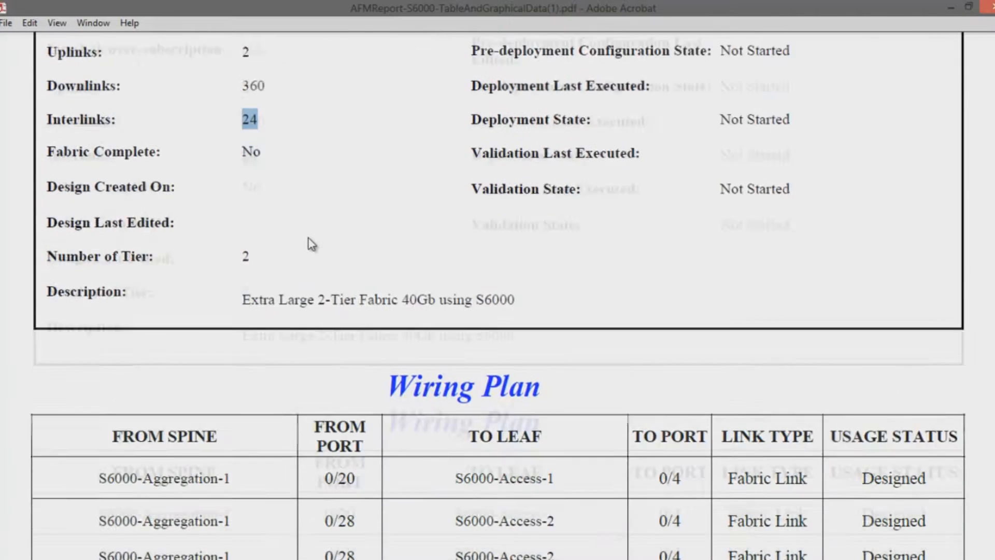
scroll(308, 238, down, 8)
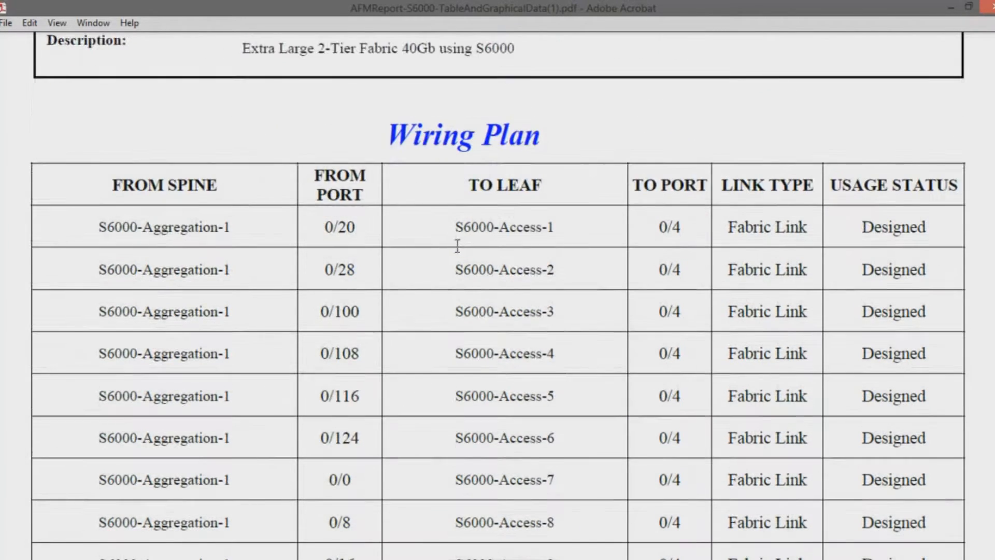
drag(98, 155, 900, 155)
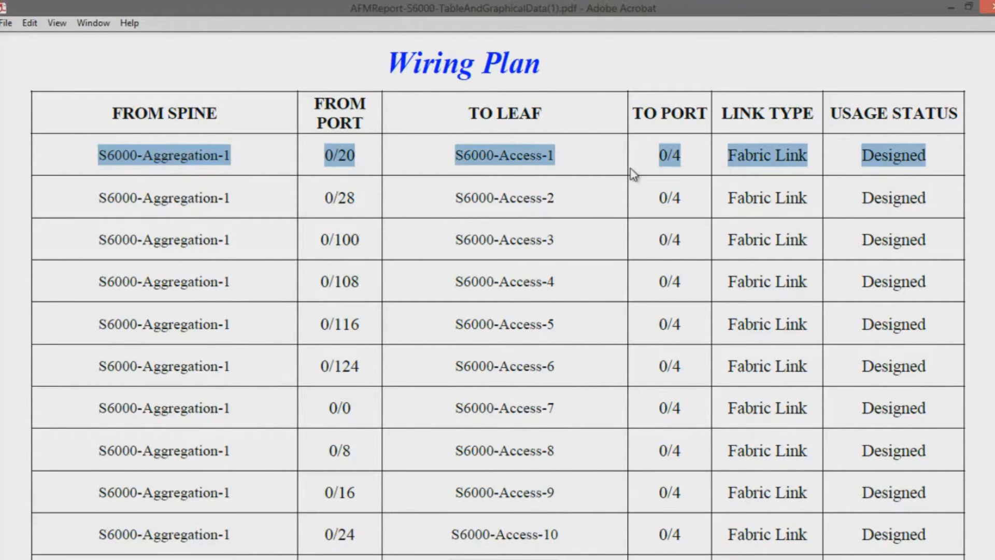
scroll(553, 134, down, 1)
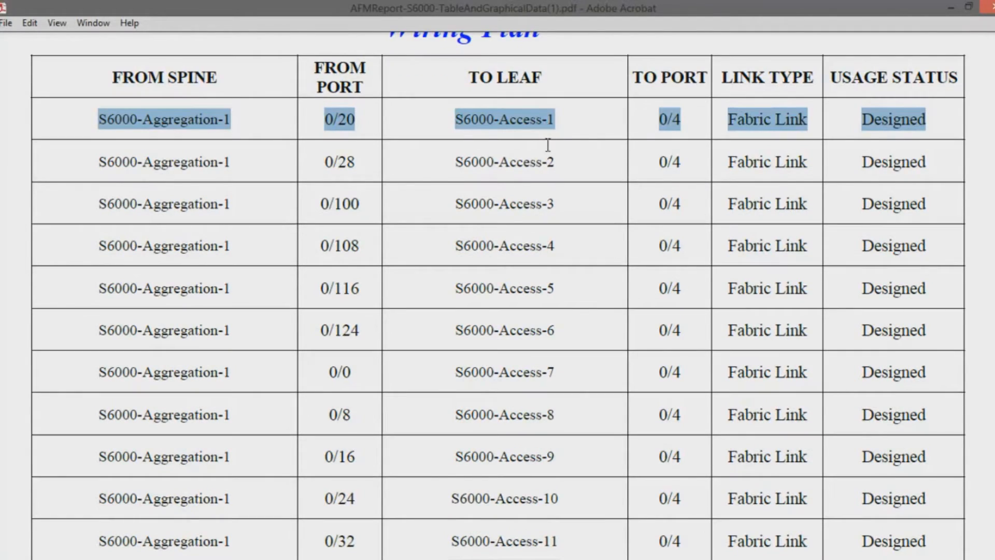
scroll(550, 145, down, 10)
scroll(551, 163, down, 15)
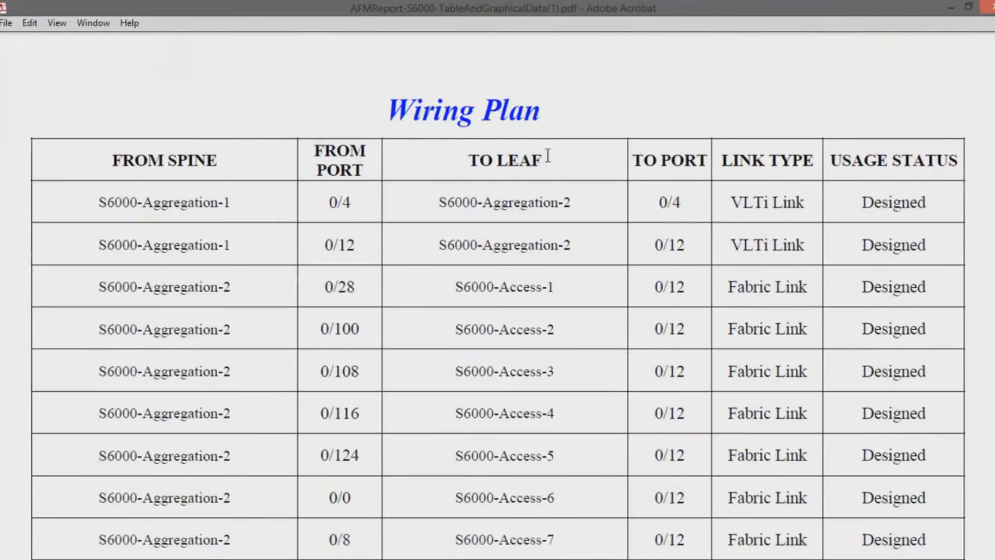
scroll(548, 155, down, 15)
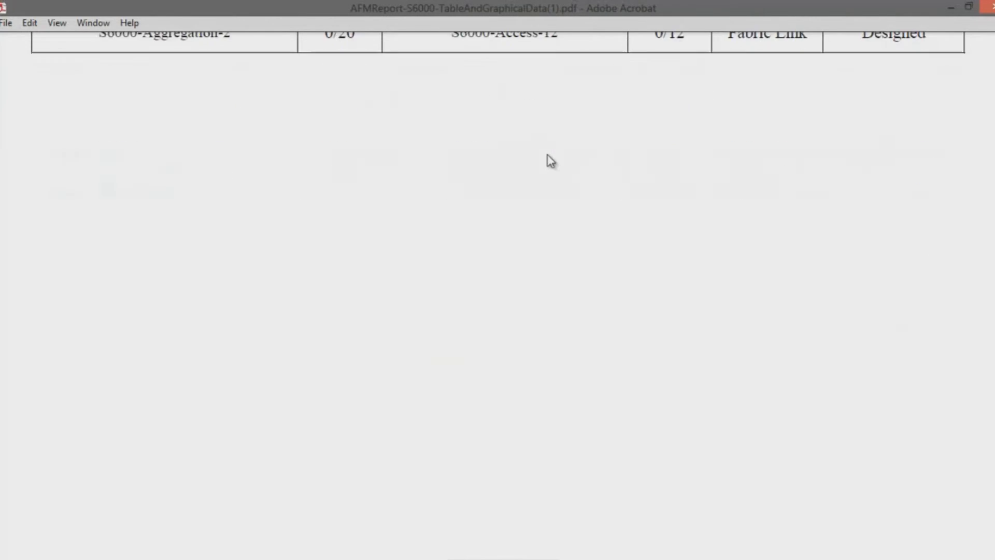
Examine the graphical port wiring diagrams of the two aggregation switches, including their access and uplink connections.
scroll(544, 150, down, 4)
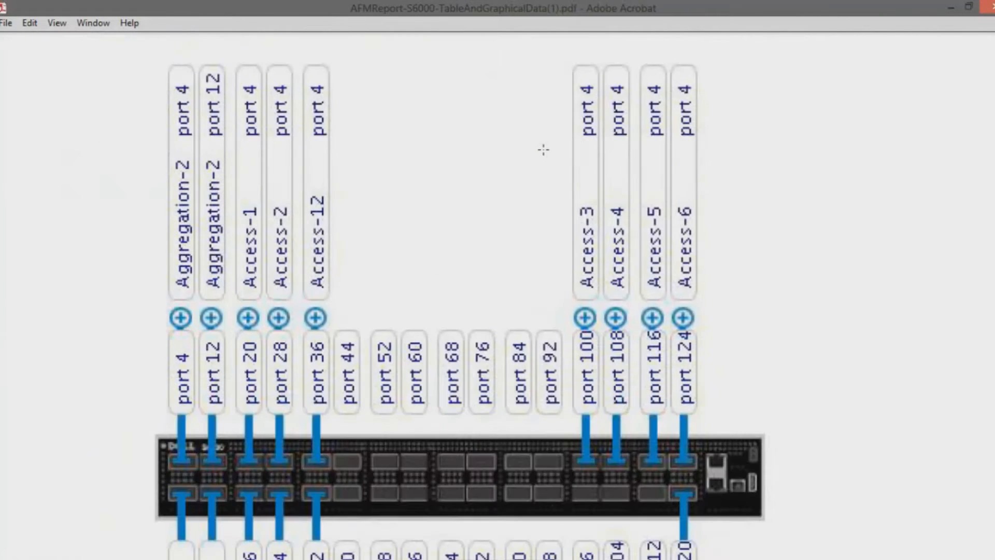
scroll(353, 186, down, 8)
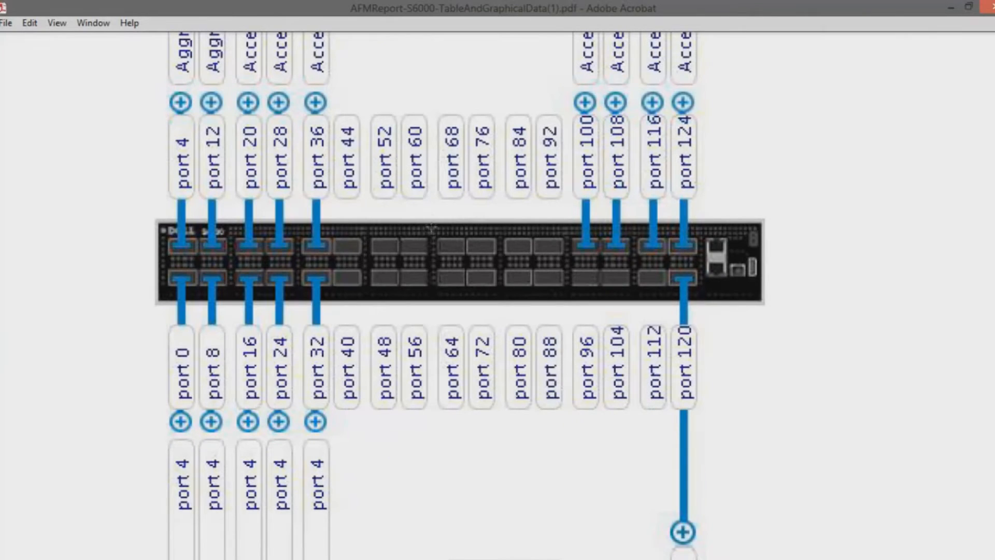
scroll(431, 228, down, 2)
scroll(428, 213, down, 15)
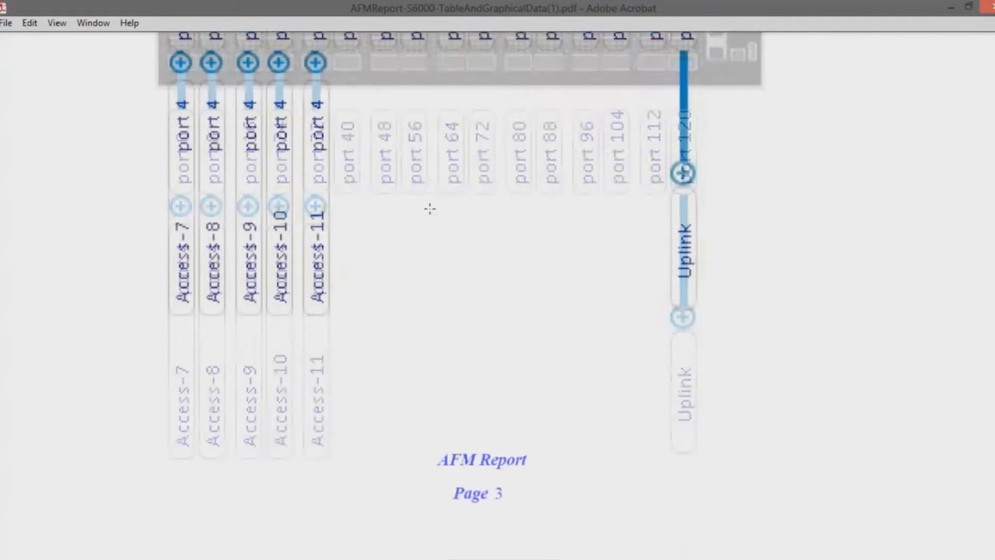
scroll(431, 214, down, 20)
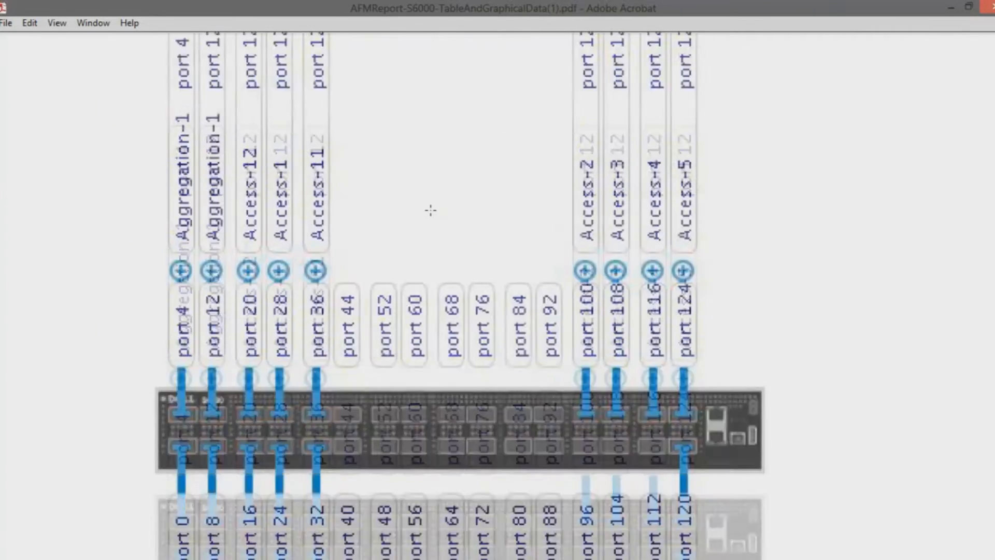
scroll(292, 181, down, 4)
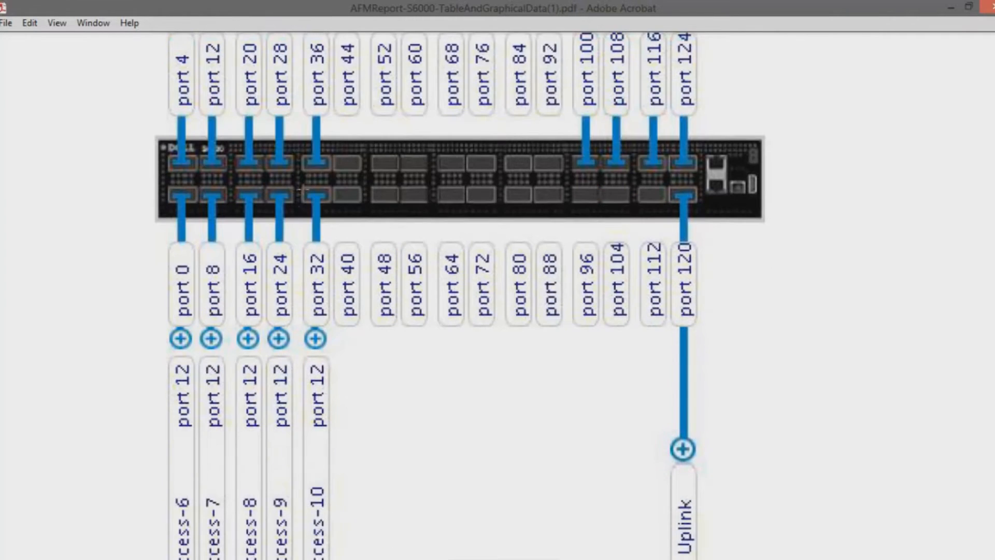
scroll(316, 270, down, 4)
scroll(442, 320, down, 20)
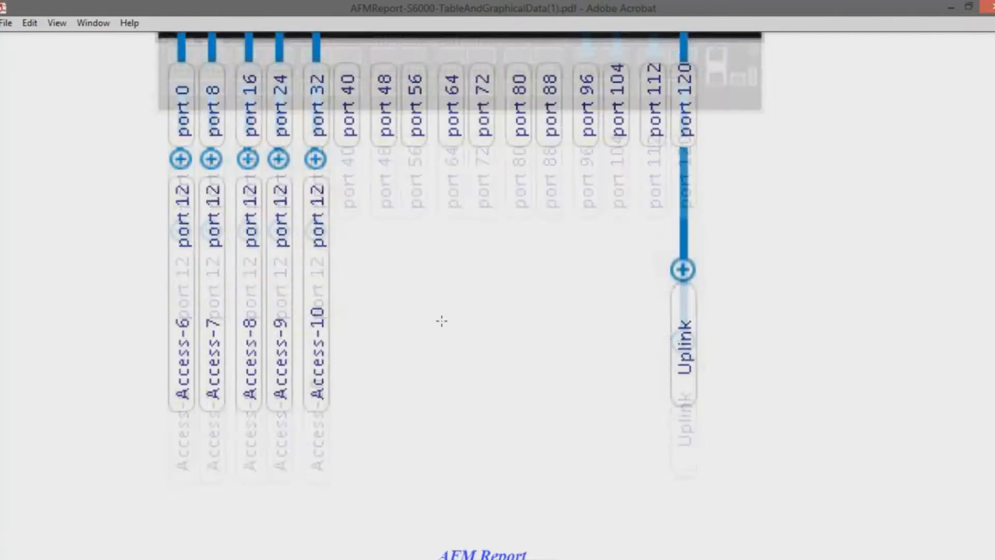
Examine the graphical port wiring diagrams of access switches S6000-Access-1 to S6000-Access-6, including their aggregation links and downlinks.
scroll(443, 326, down, 20)
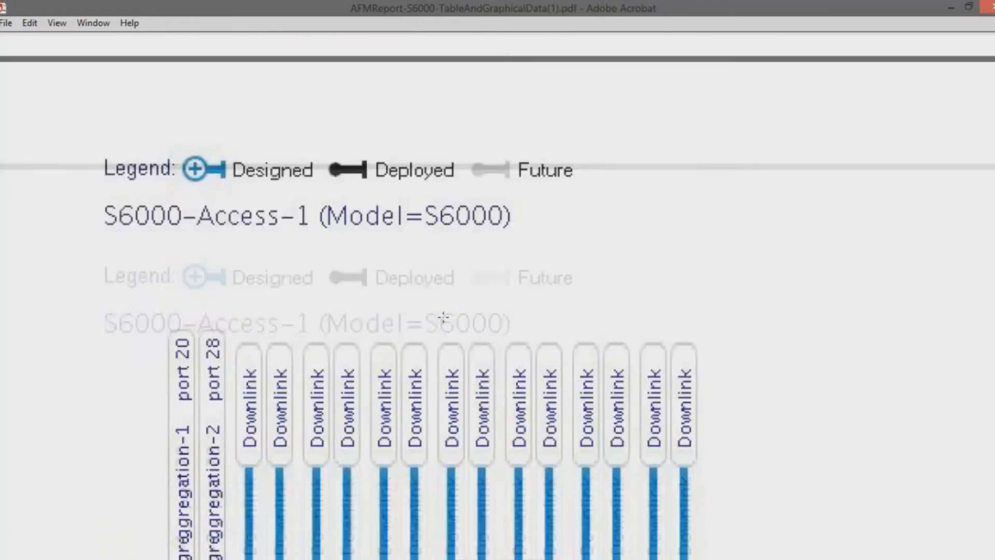
scroll(443, 313, down, 20)
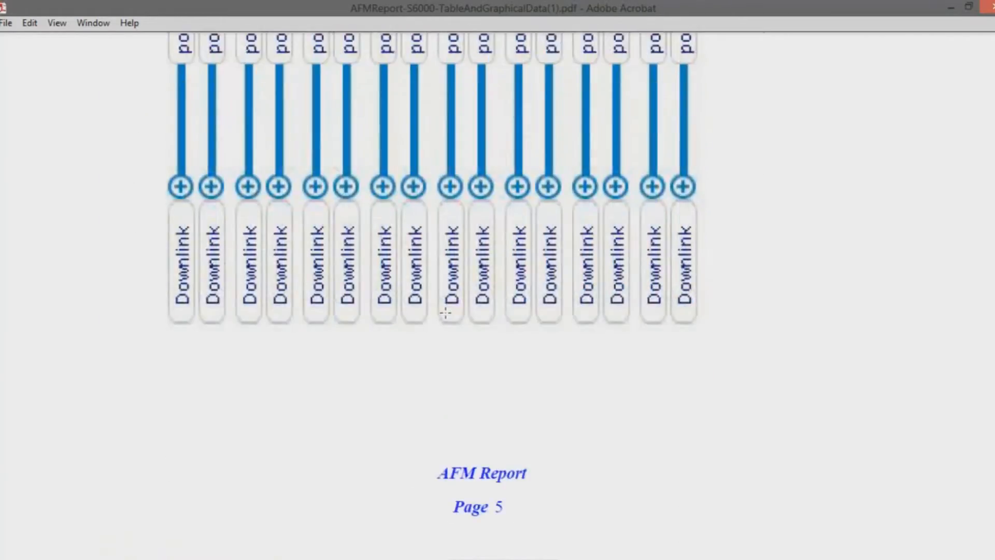
scroll(446, 312, down, 20)
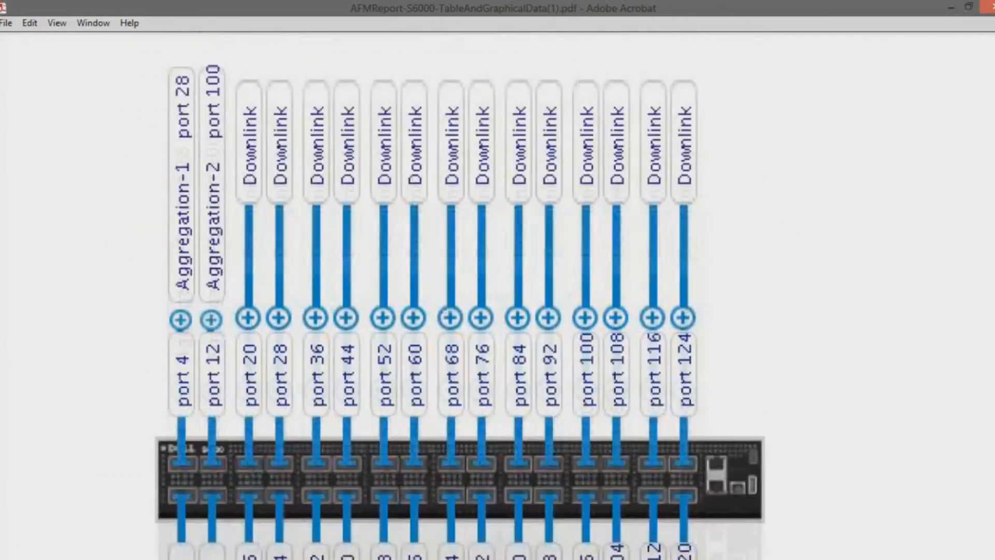
scroll(446, 312, down, 20)
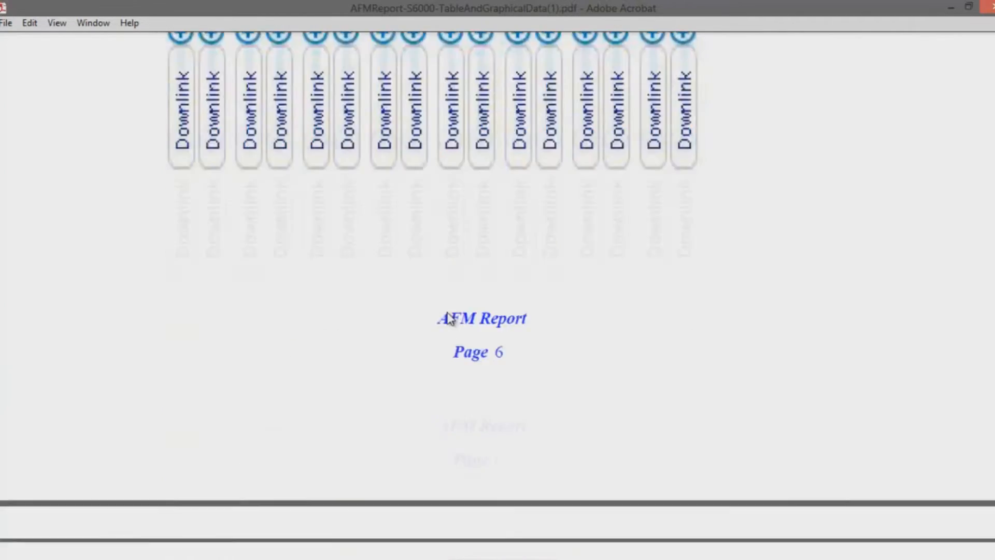
scroll(447, 311, down, 20)
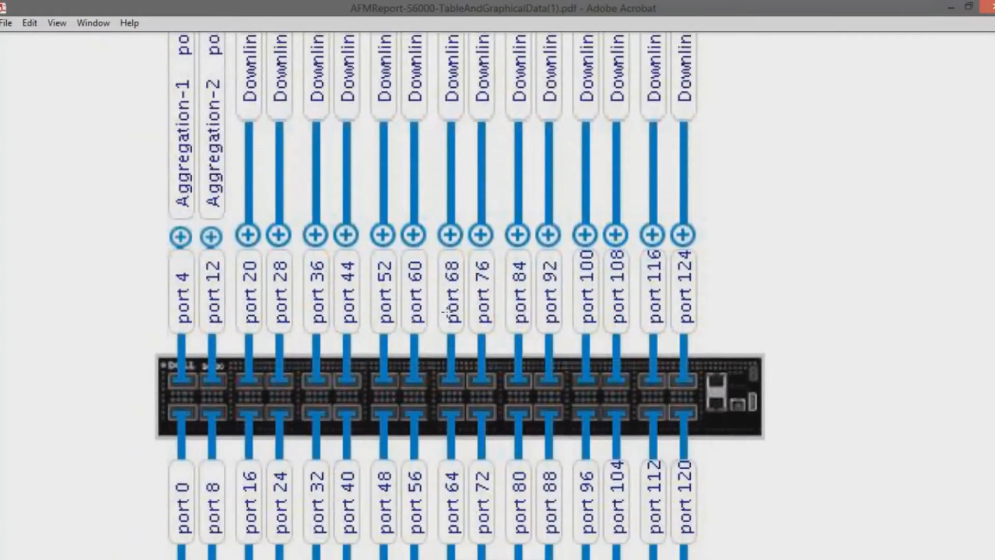
scroll(454, 321, down, 20)
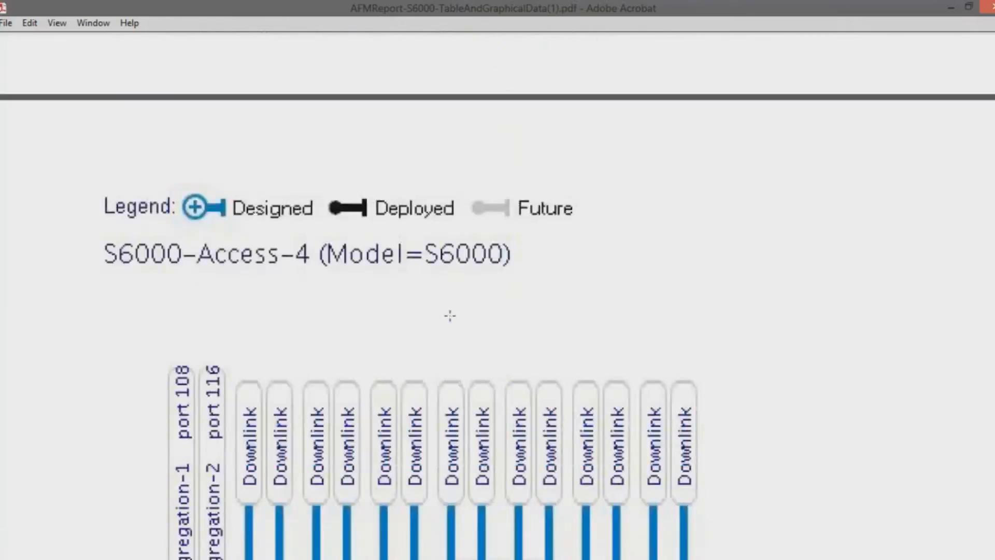
scroll(451, 306, down, 20)
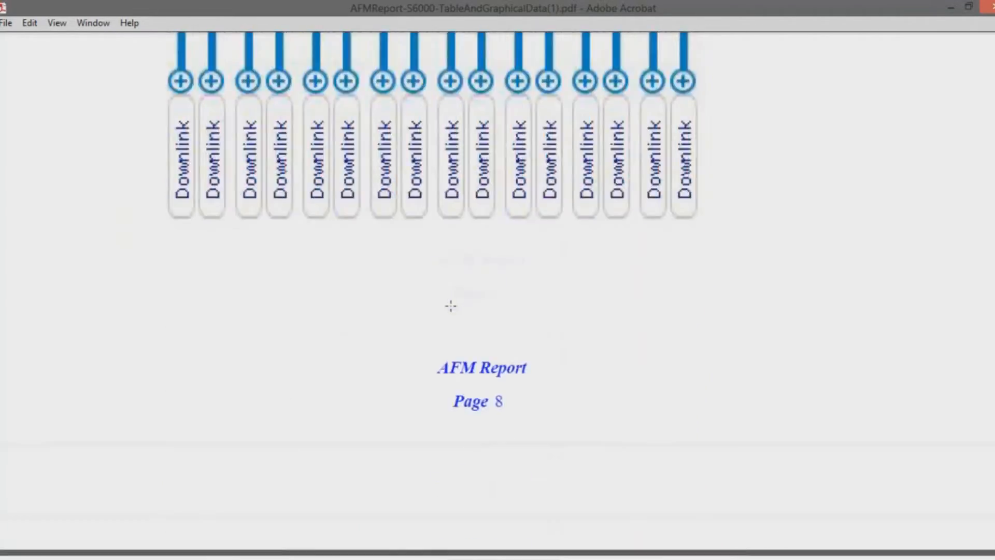
scroll(452, 308, down, 20)
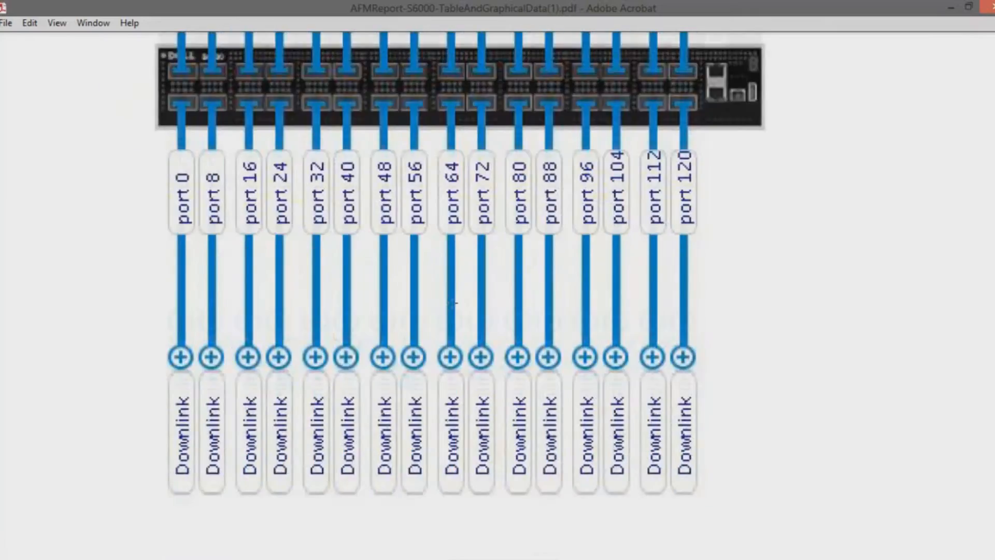
scroll(450, 303, down, 10)
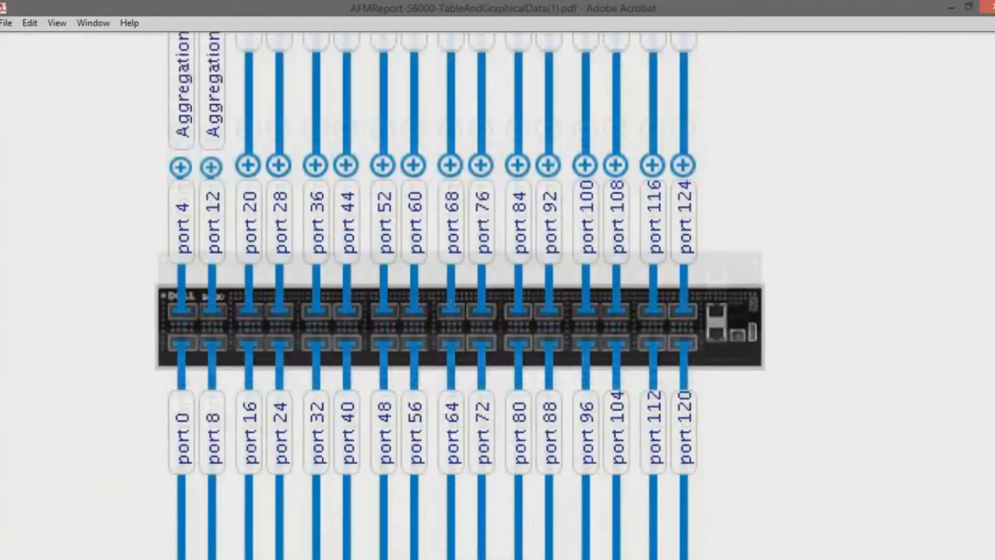
scroll(451, 303, down, 20)
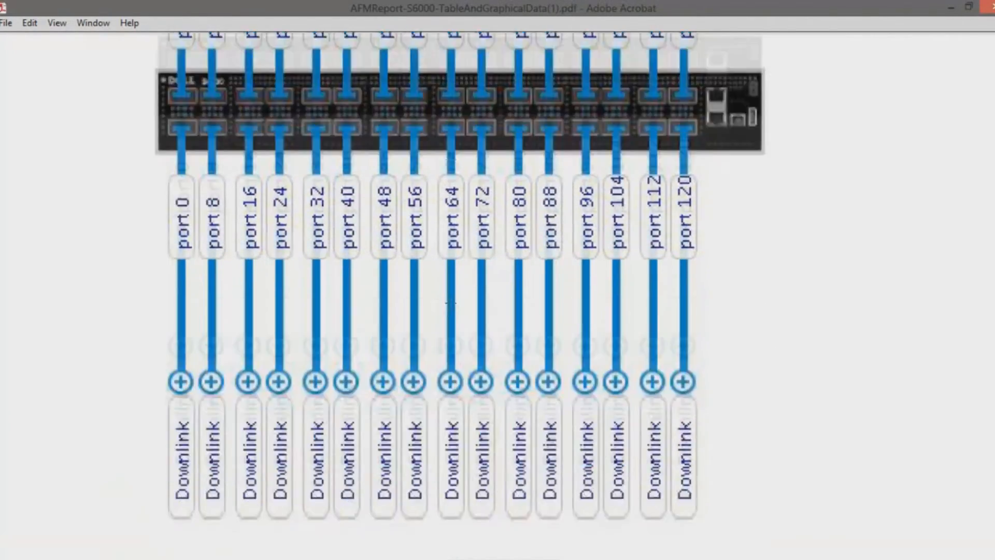
Examine the port wiring diagrams of access switches S6000-Access-7 to S6000-Access-12, through to the report's last page.
scroll(452, 299, down, 20)
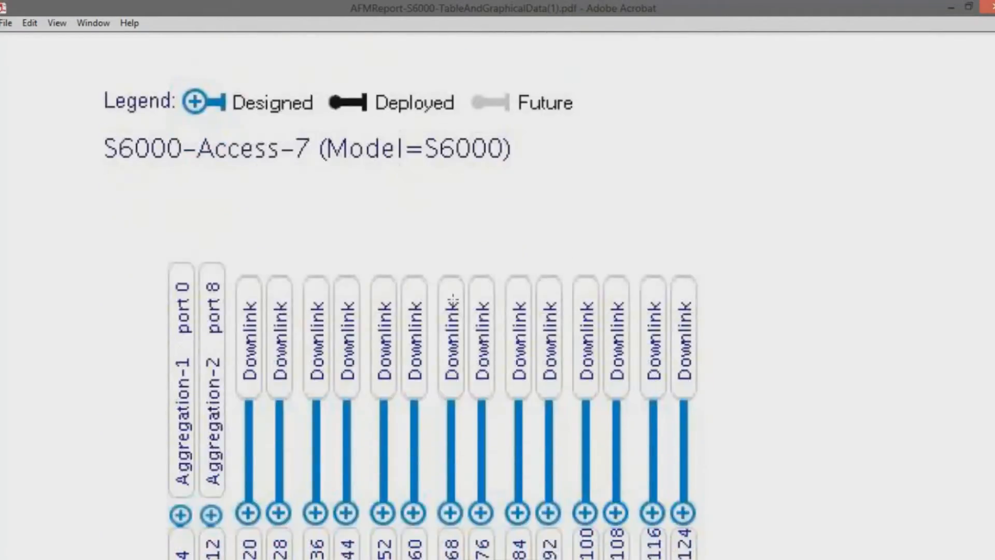
scroll(452, 297, down, 20)
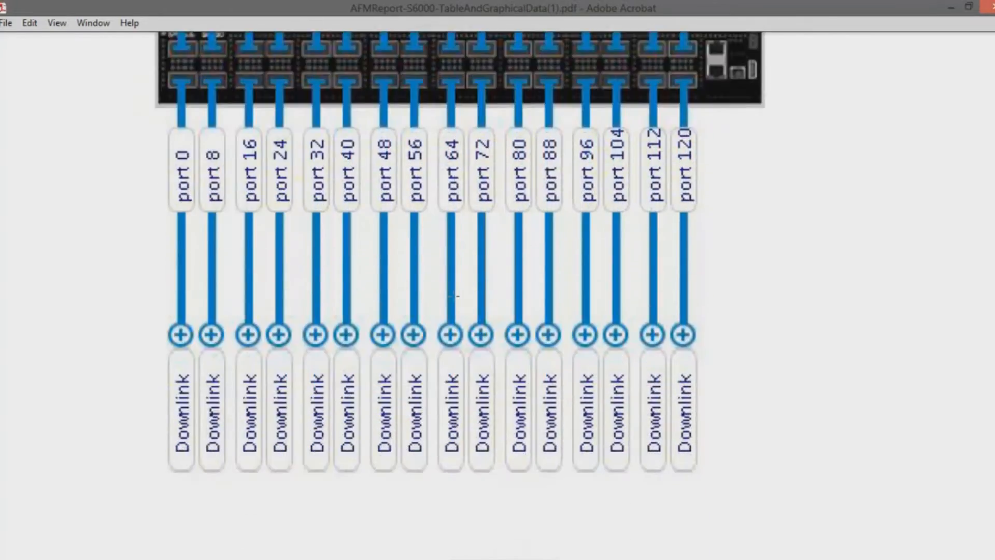
scroll(452, 297, down, 20)
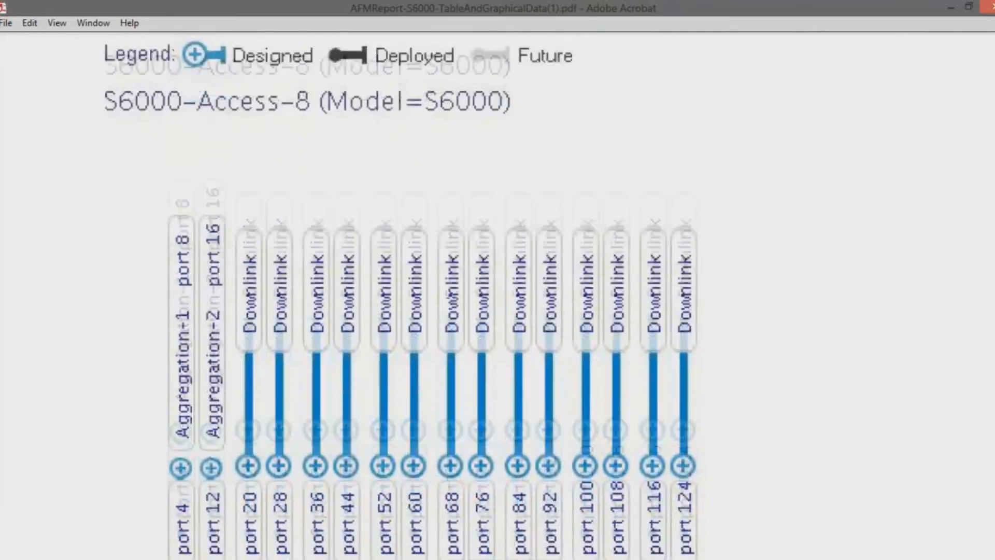
scroll(452, 297, down, 20)
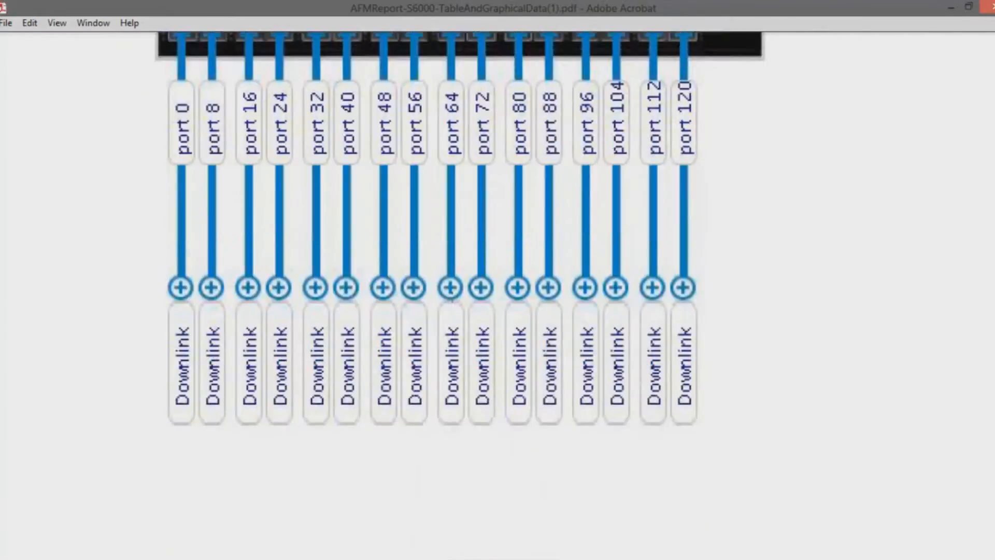
scroll(452, 297, down, 20)
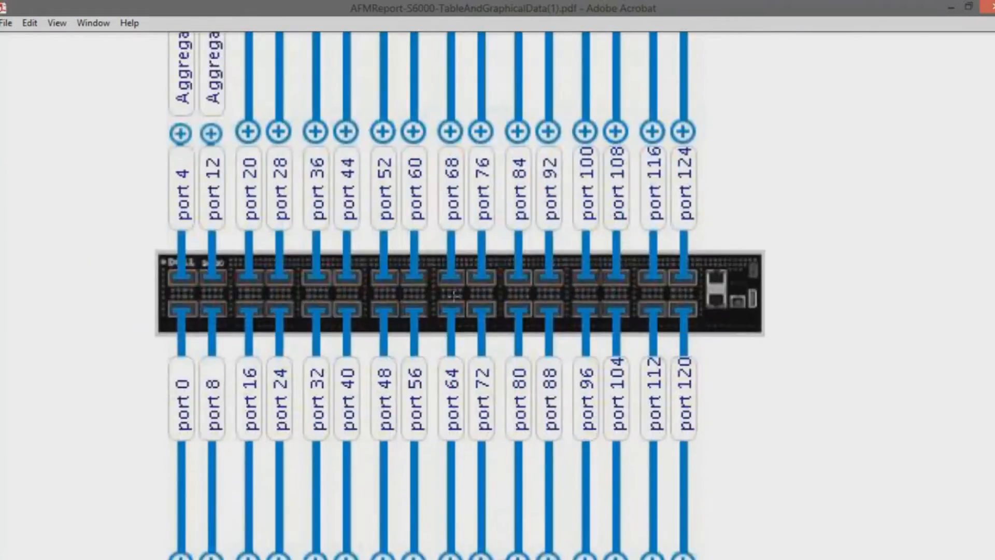
scroll(437, 301, down, 5)
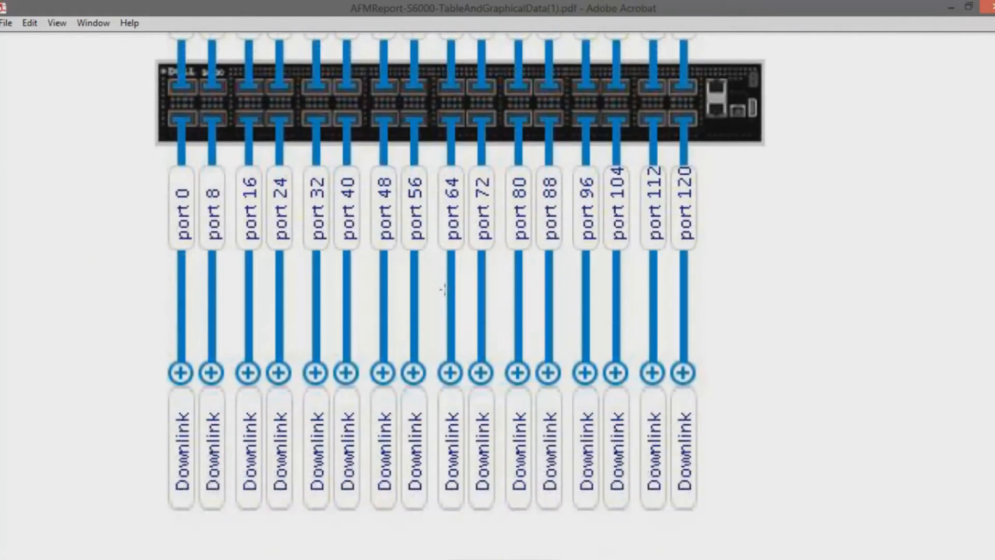
scroll(444, 280, down, 3)
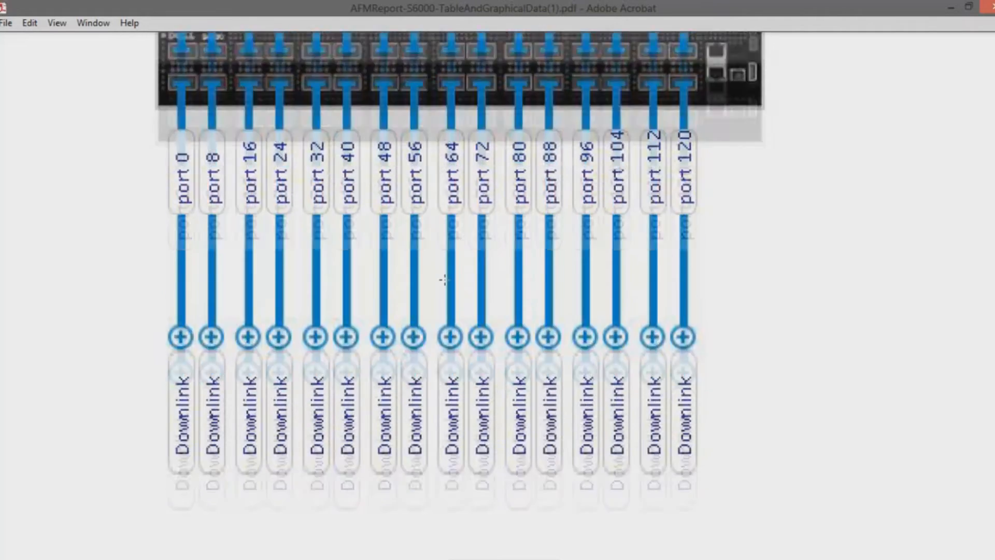
scroll(444, 276, down, 20)
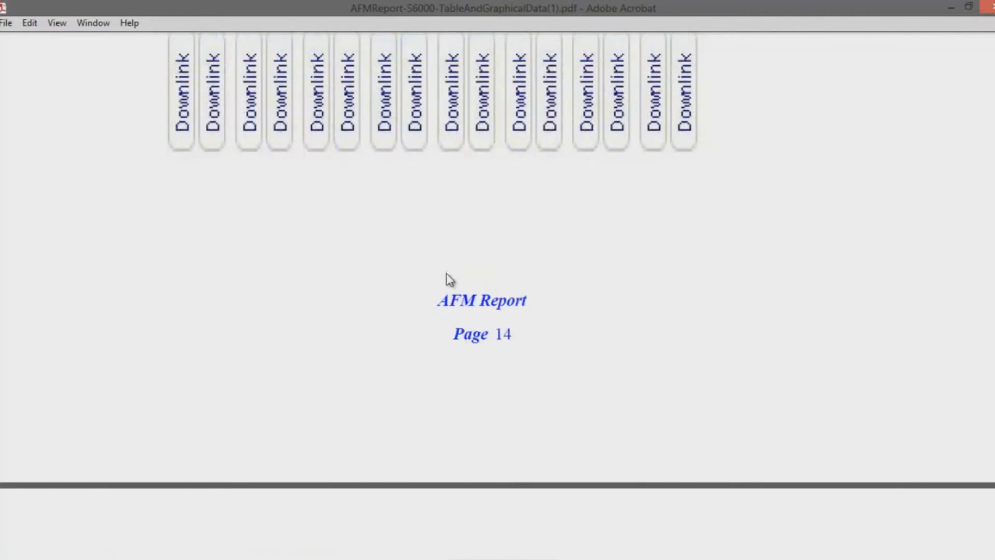
scroll(445, 254, down, 14)
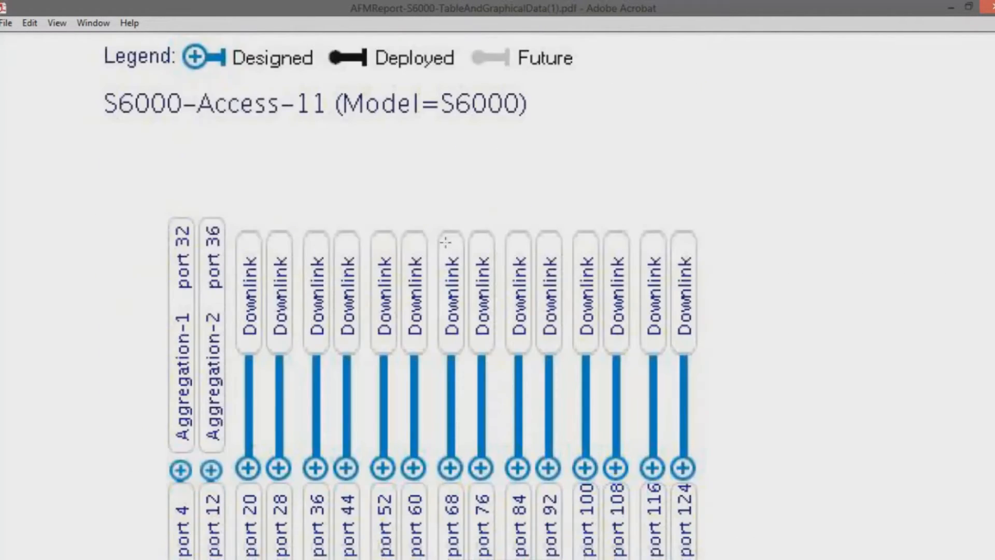
scroll(422, 257, down, 7)
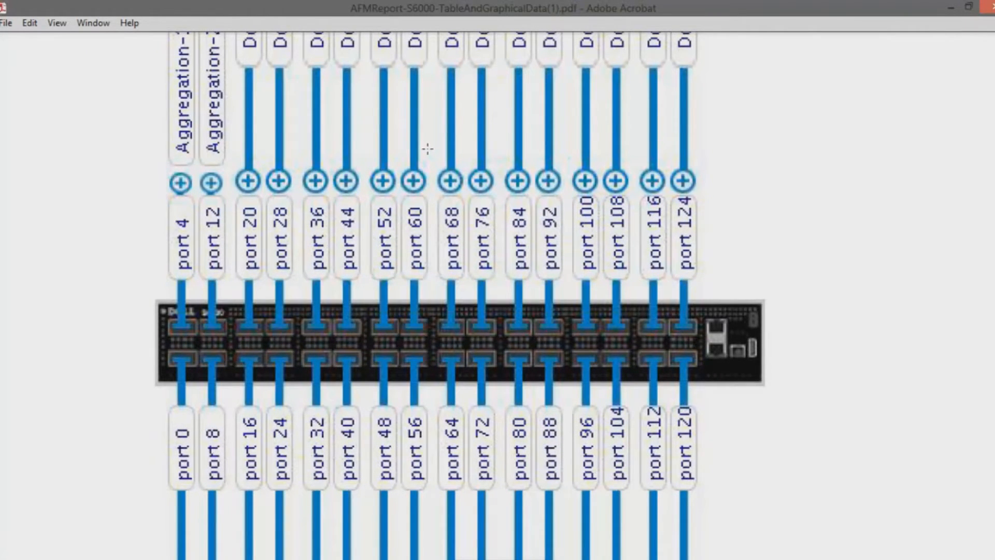
scroll(427, 148, down, 4)
scroll(428, 154, down, 8)
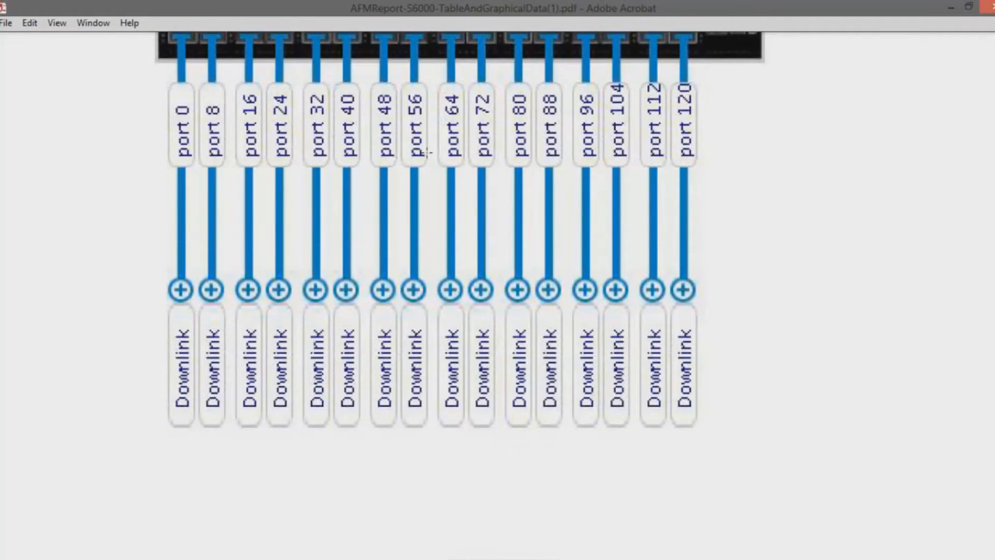
scroll(427, 148, down, 4)
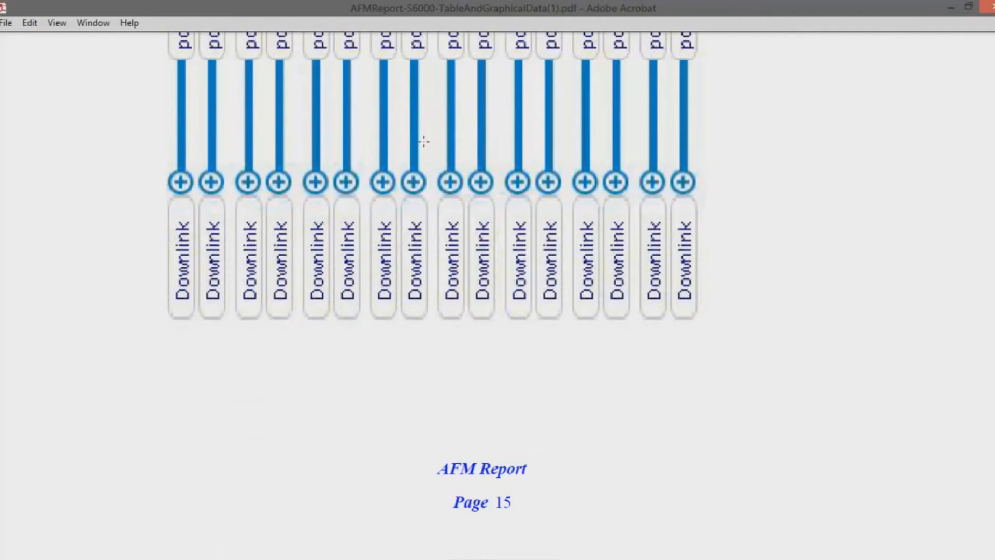
scroll(425, 135, down, 20)
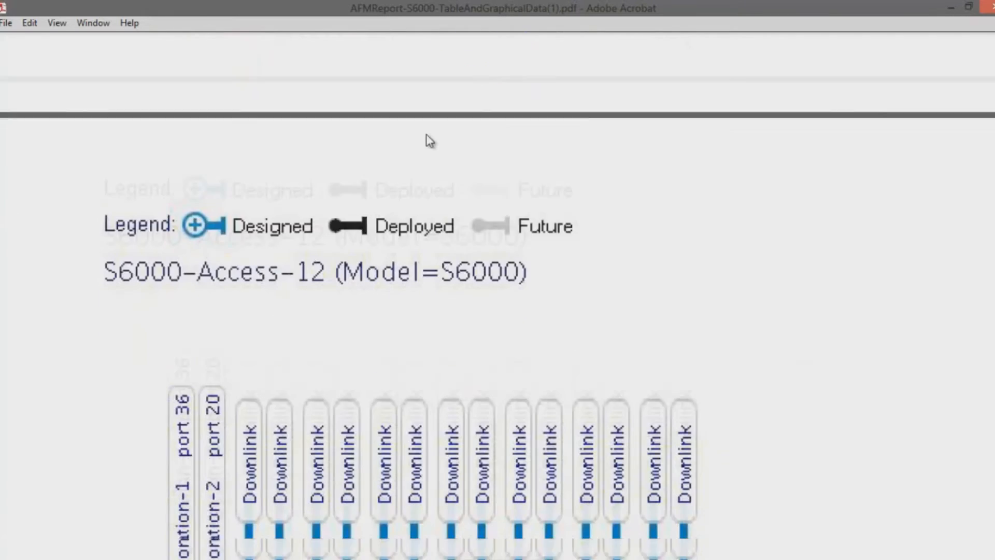
scroll(427, 135, down, 20)
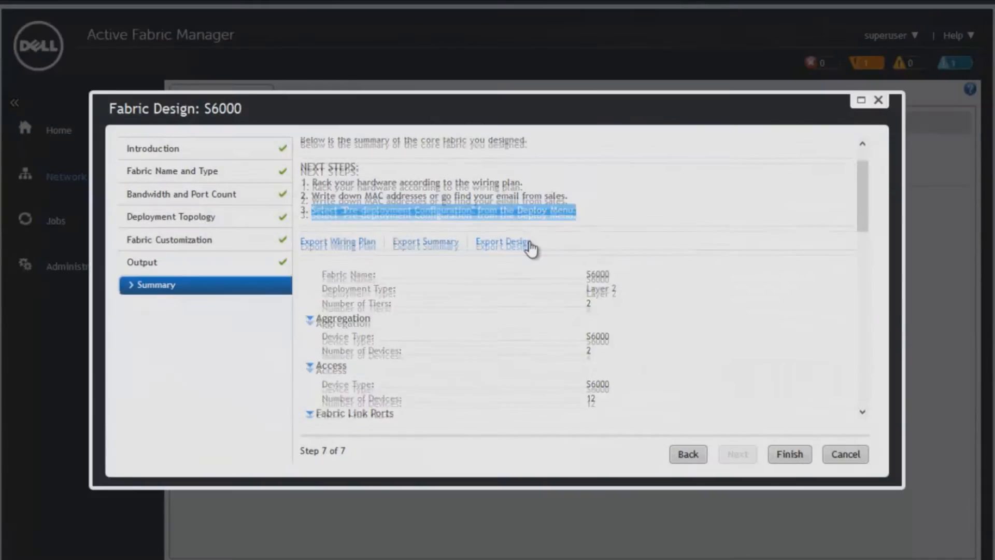
Return to Active Fabric Manager and review the design summary's device counts, fabric link ports, VLTi links, uplink ports and downlink ports.
scroll(528, 243, down, 1)
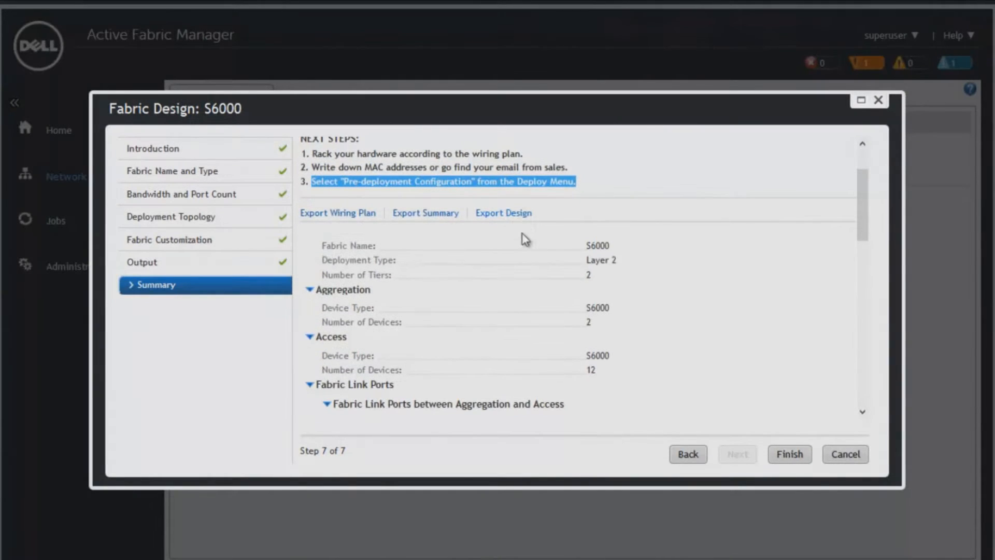
scroll(524, 235, down, 3)
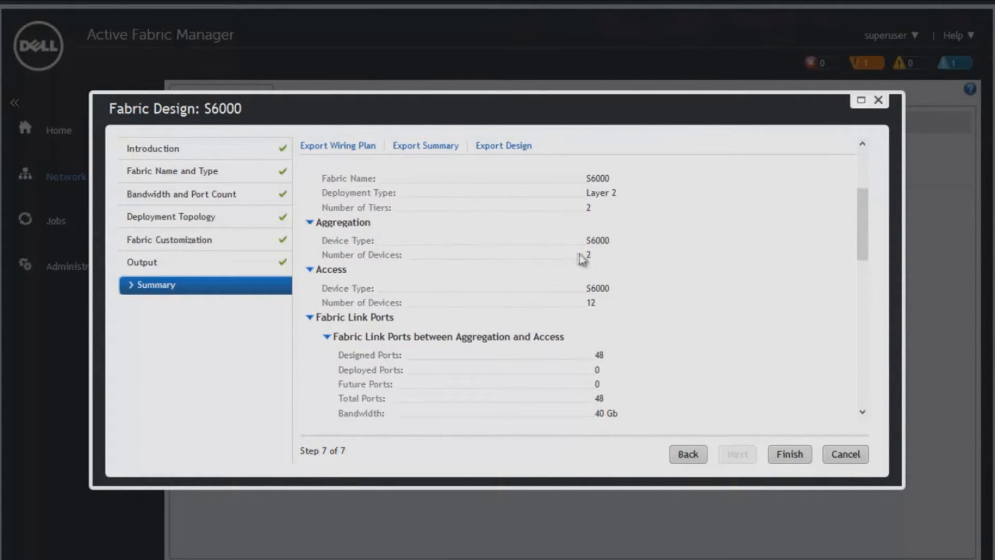
scroll(566, 261, down, 3)
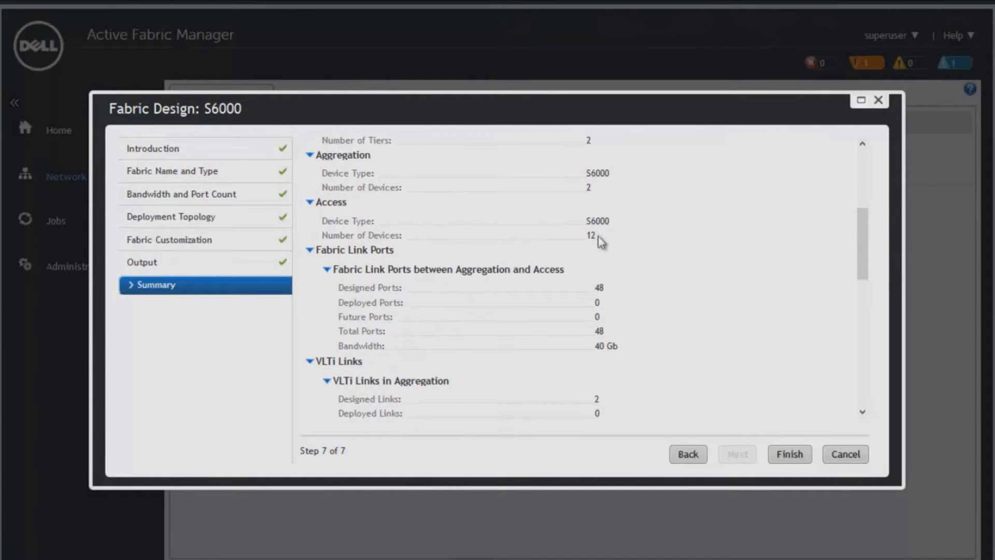
scroll(603, 243, down, 6)
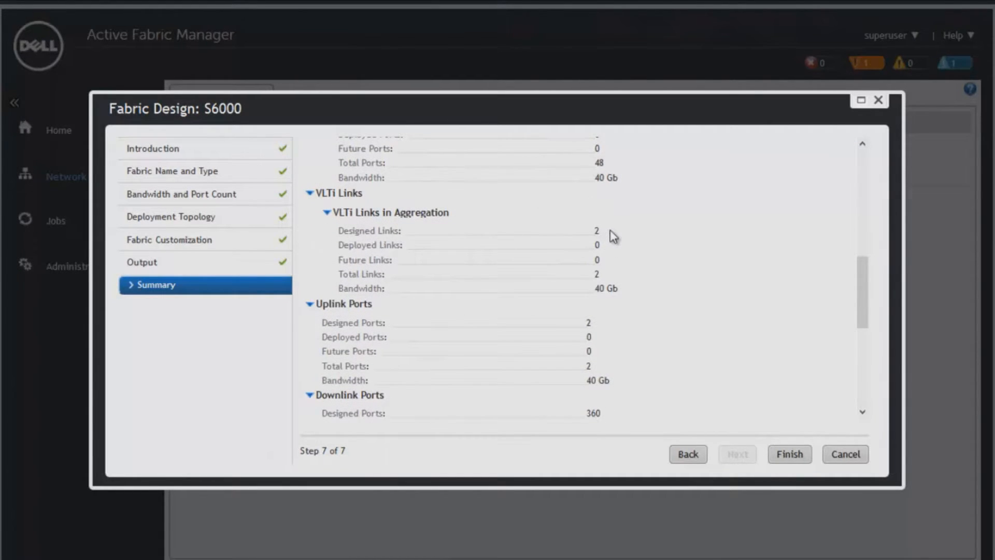
scroll(601, 240, down, 1)
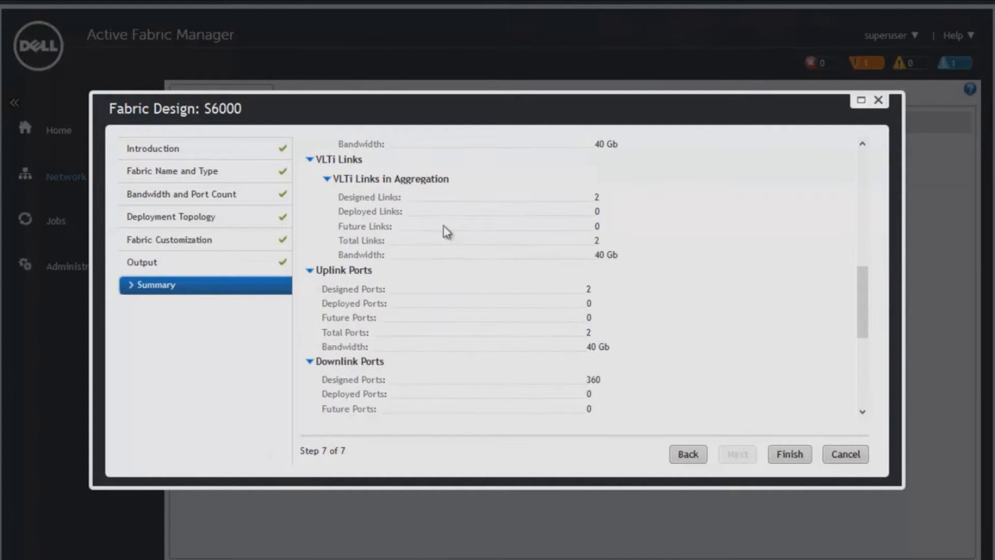
scroll(444, 227, down, 1)
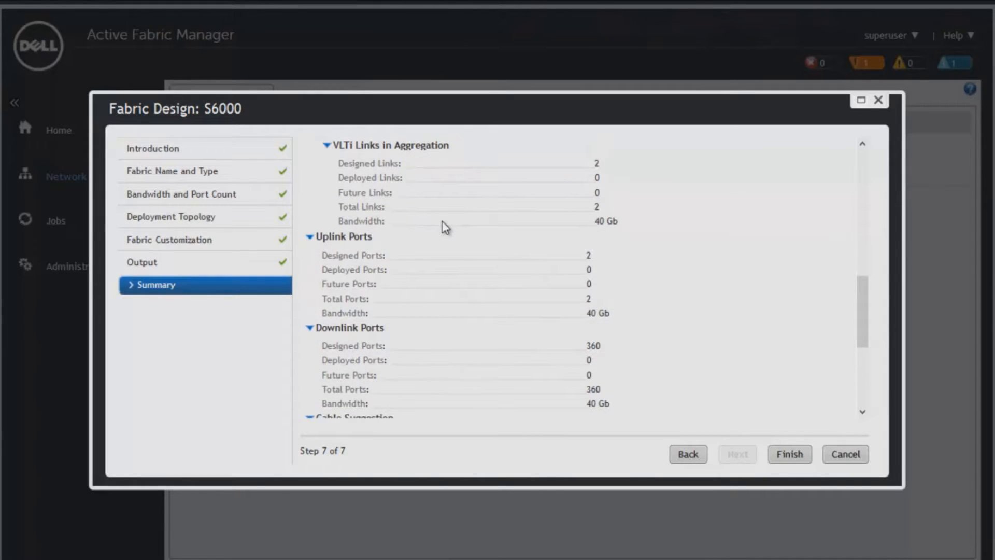
scroll(453, 227, down, 3)
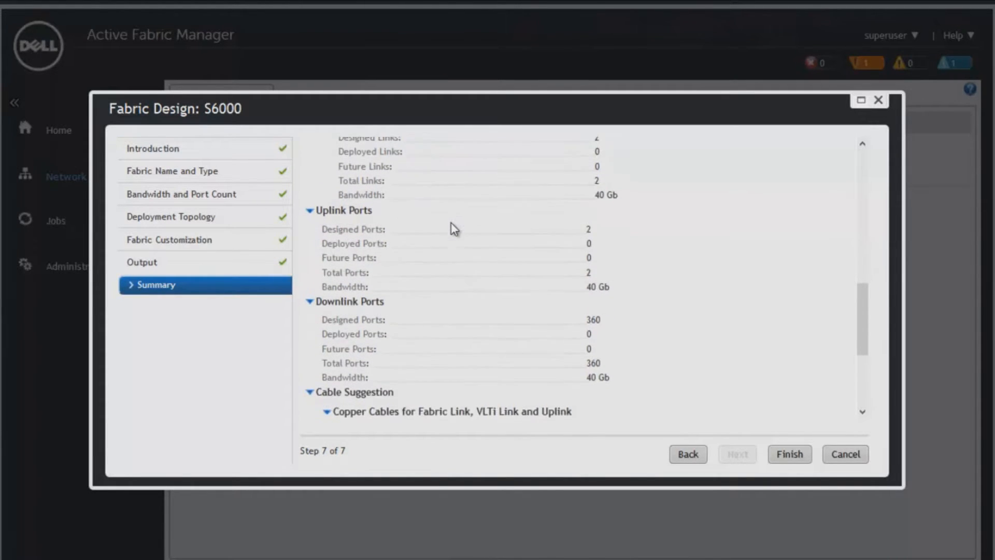
Check the cable suggestion for 40G-40G DACs and QSFP+ modules, and finish the S6000 fabric design.
scroll(454, 228, down, 3)
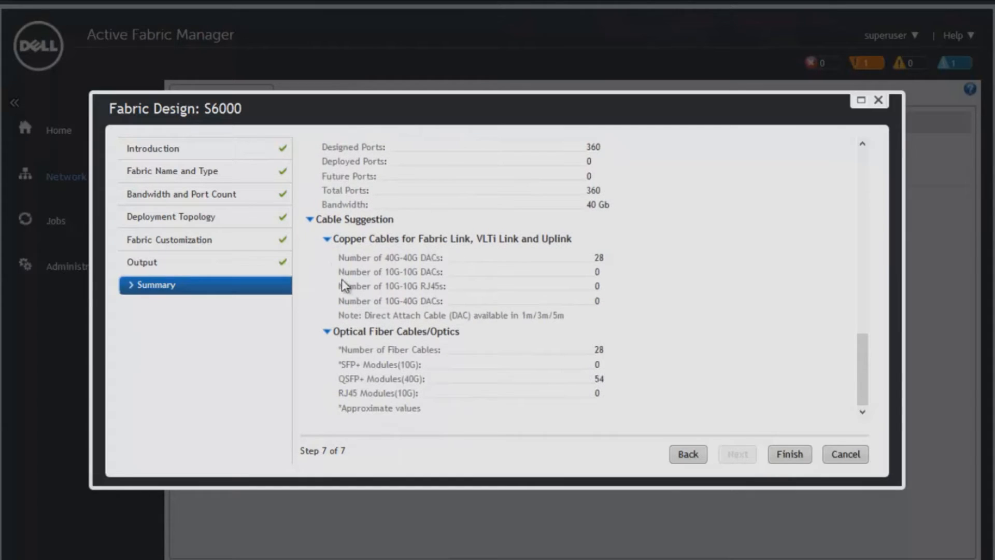
drag(340, 258, 611, 270)
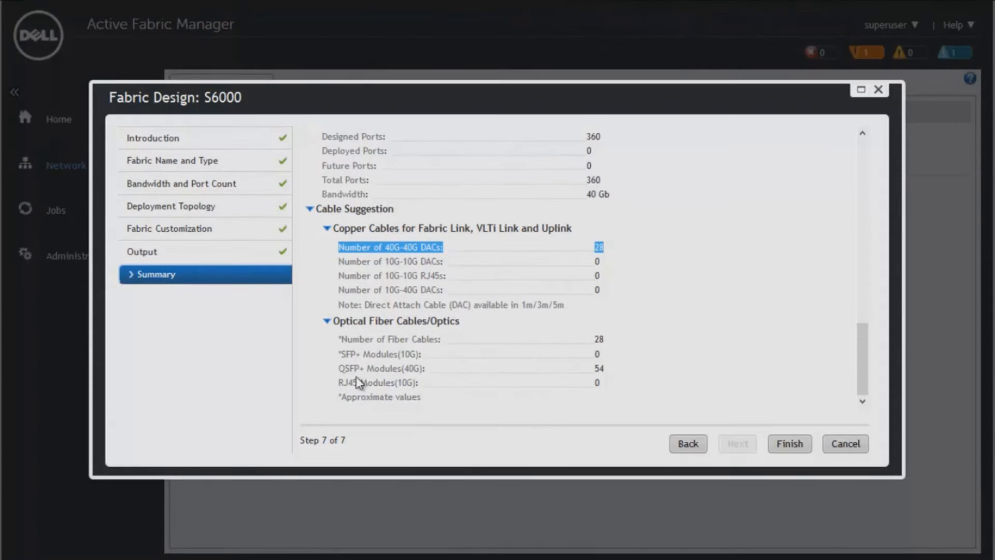
double_click(599, 368)
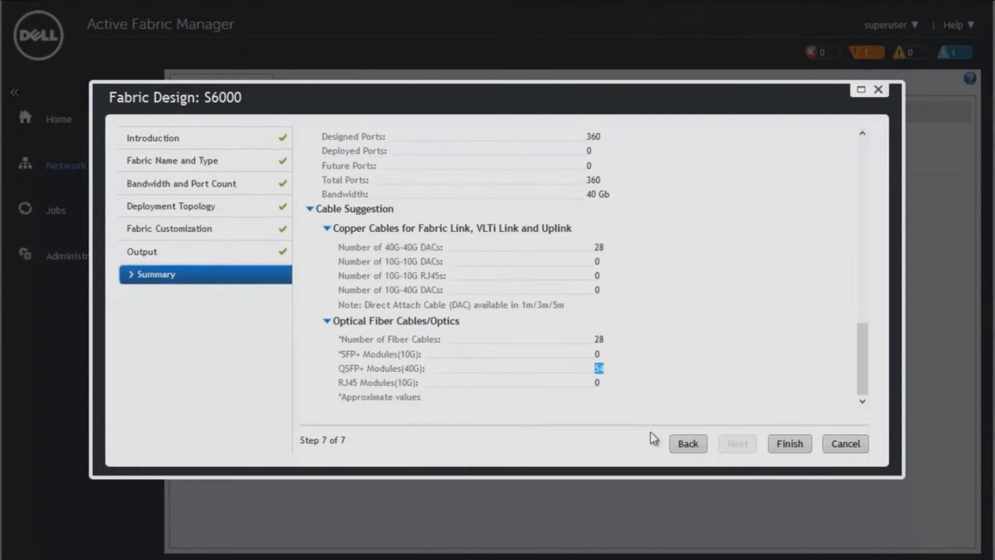
click(789, 444)
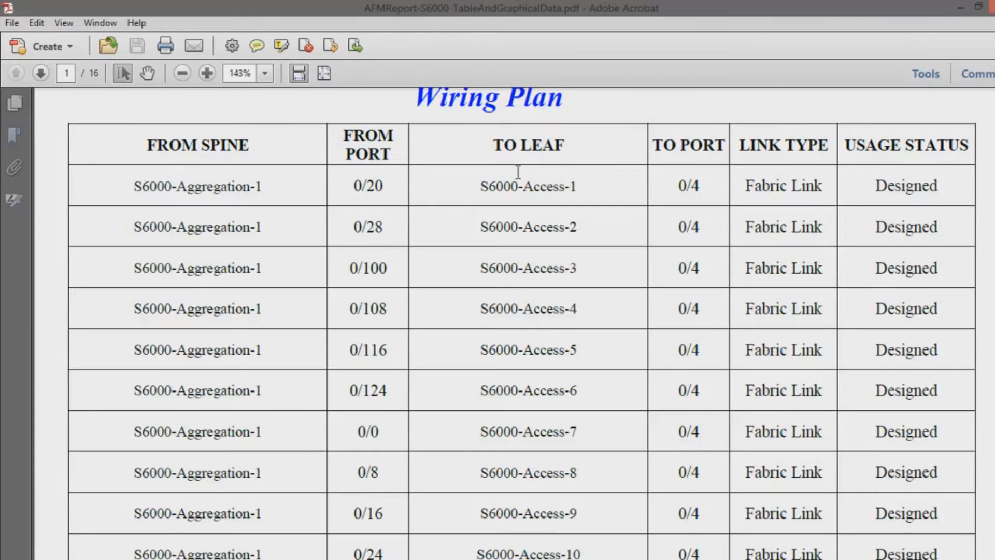
Review the wiring plan table's fabric and VLTi links for both aggregation switches in the PDF report, then return to Active Fabric Manager.
scroll(519, 172, down, 15)
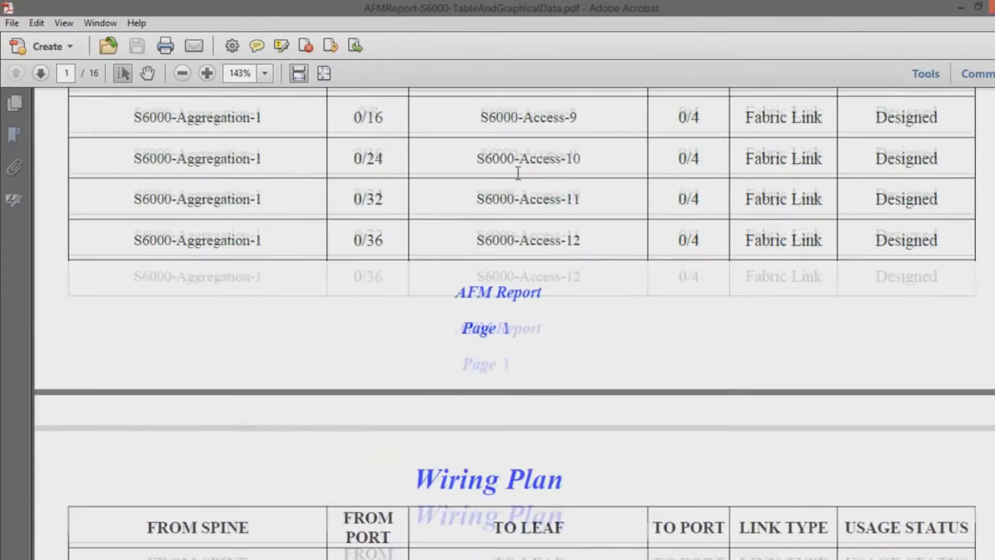
scroll(518, 172, down, 6)
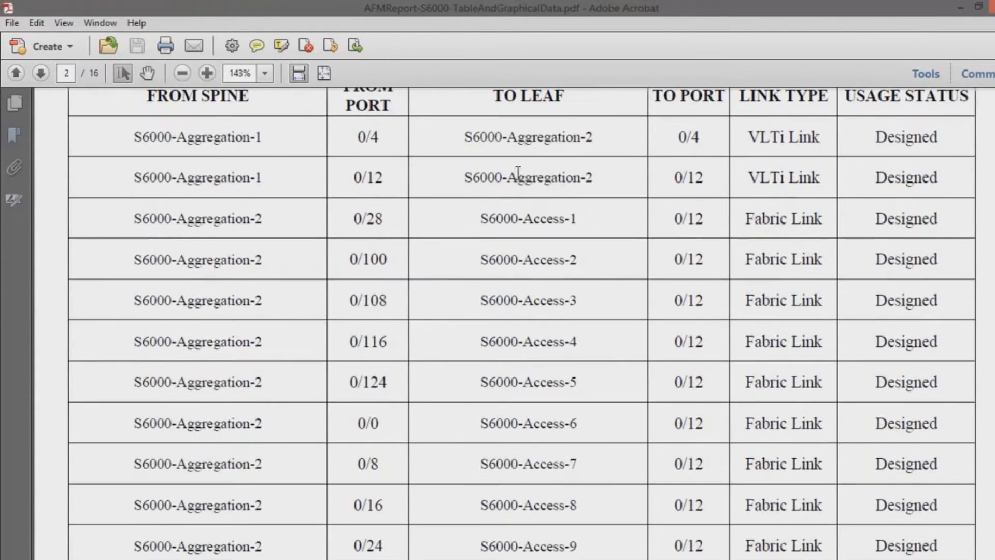
scroll(524, 195, down, 1)
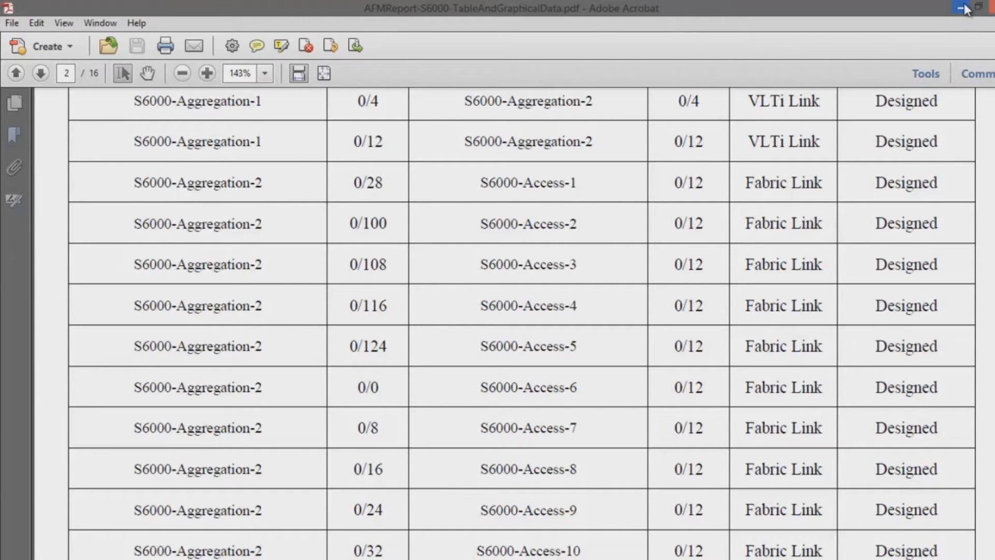
click(962, 9)
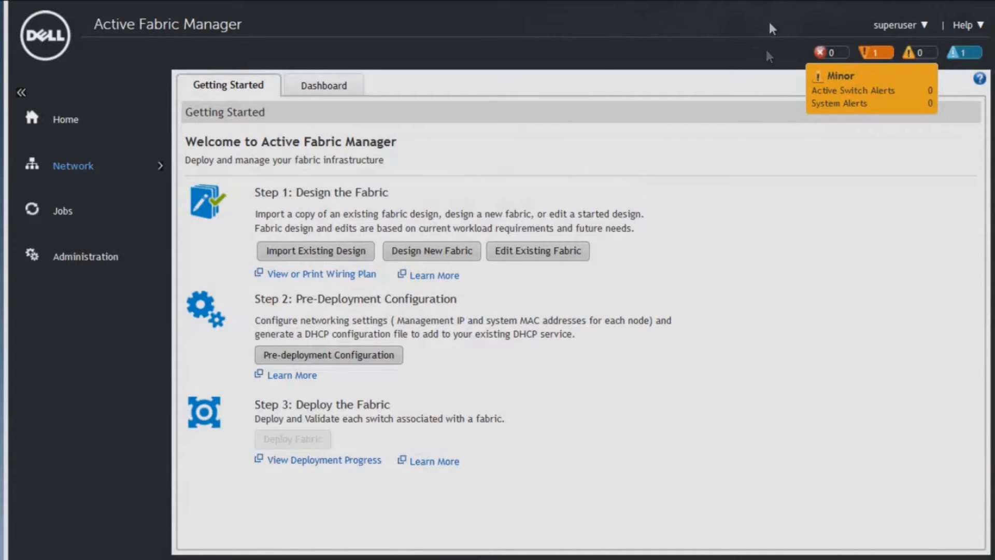
Start the pre-deployment configuration for the S6000 fabric and continue past the introduction.
drag(254, 299, 465, 310)
click(409, 363)
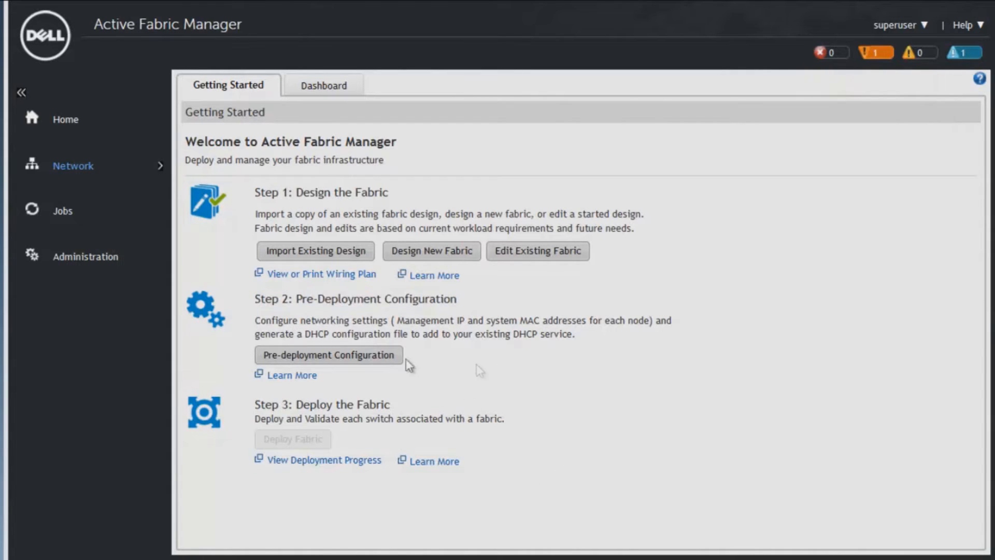
click(295, 349)
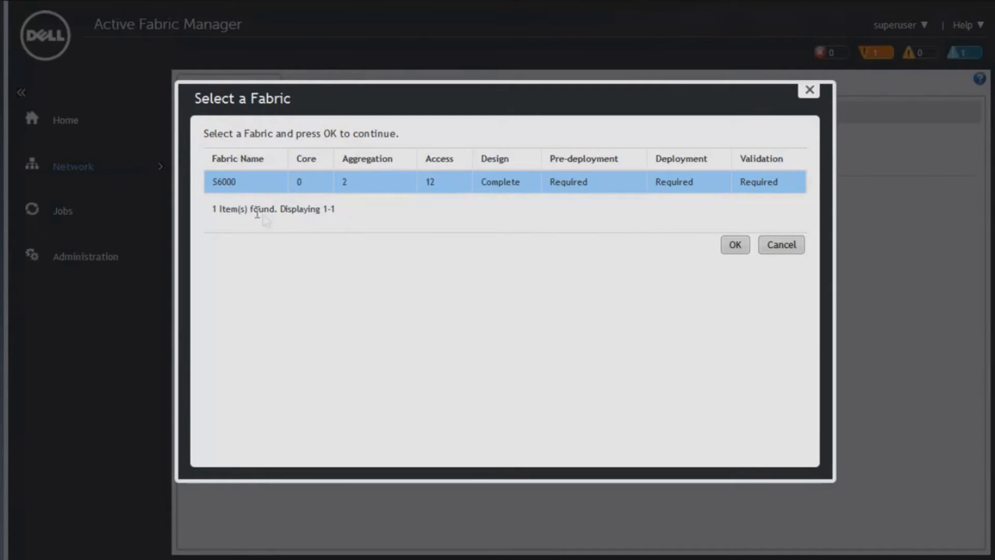
click(734, 247)
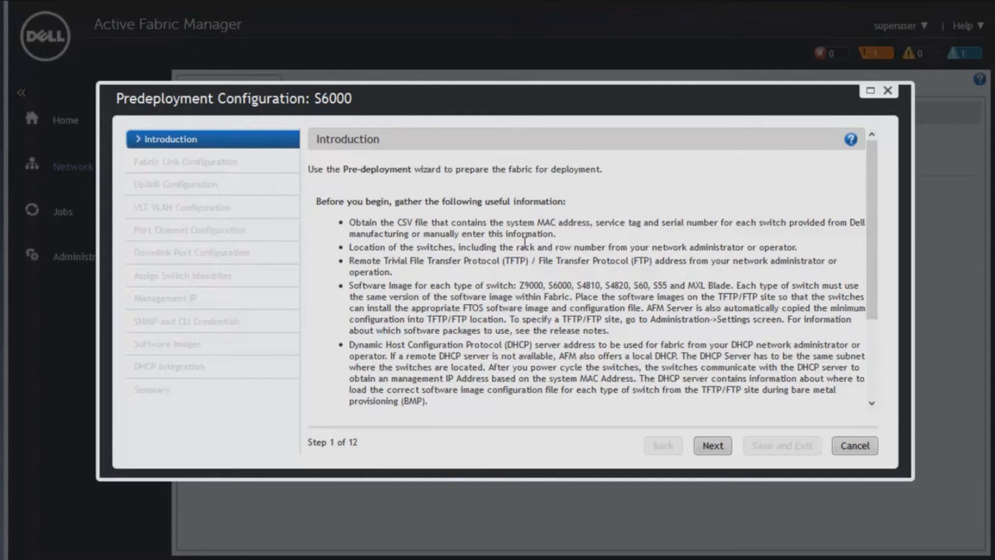
click(710, 446)
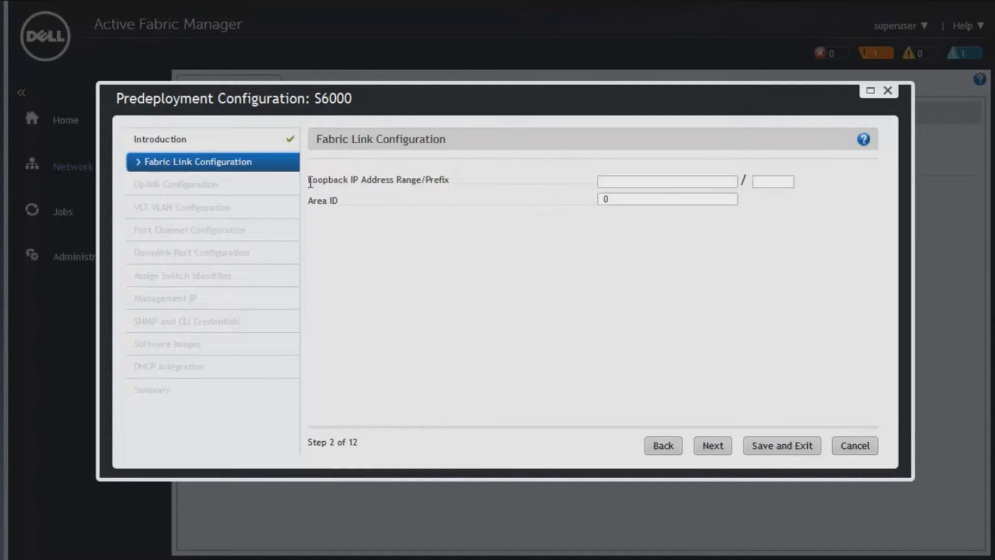
Set the fabric link loopback IP address range to 172.26.254.1/24 and continue to the uplink configuration.
click(632, 181)
text(172.26.)
text(254.1)
key(Tab)
text(24)
click(707, 447)
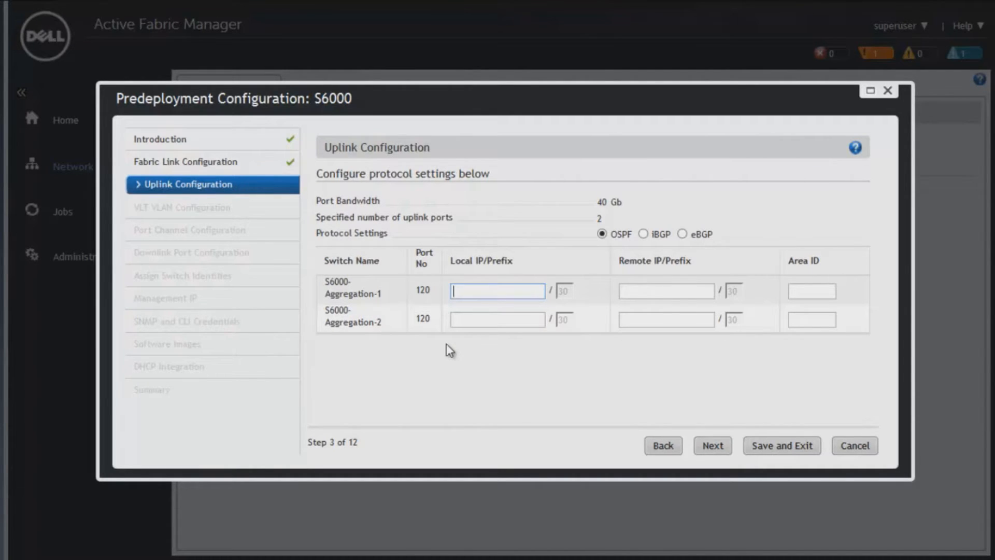
Configure OSPF uplinks in area 100: local 172.26.0.1 and remote 172.26.0.2 for Aggregation-1, local 172.26.0.5 and remote 172.26.0.6 for Aggregation-2.
drag(415, 289, 428, 288)
drag(417, 318, 432, 318)
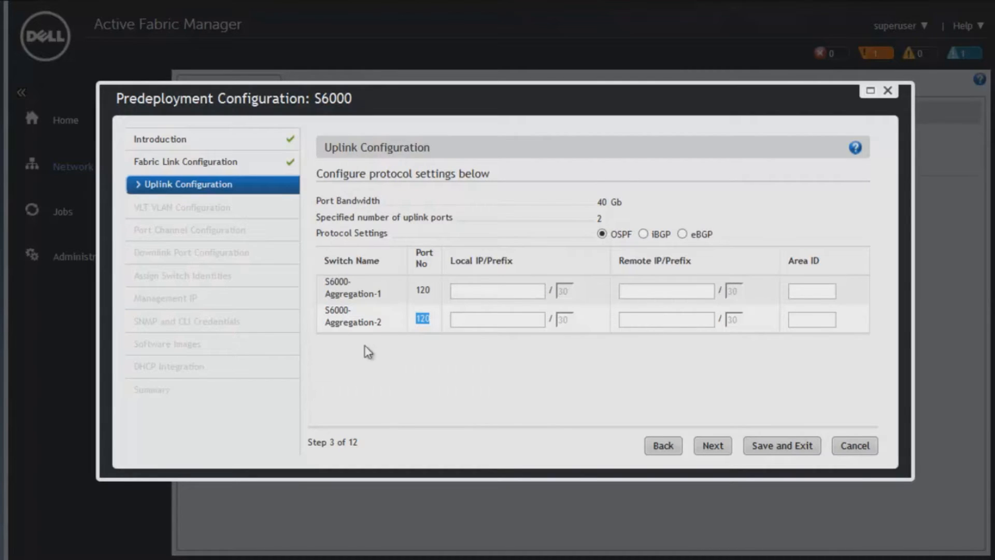
click(471, 291)
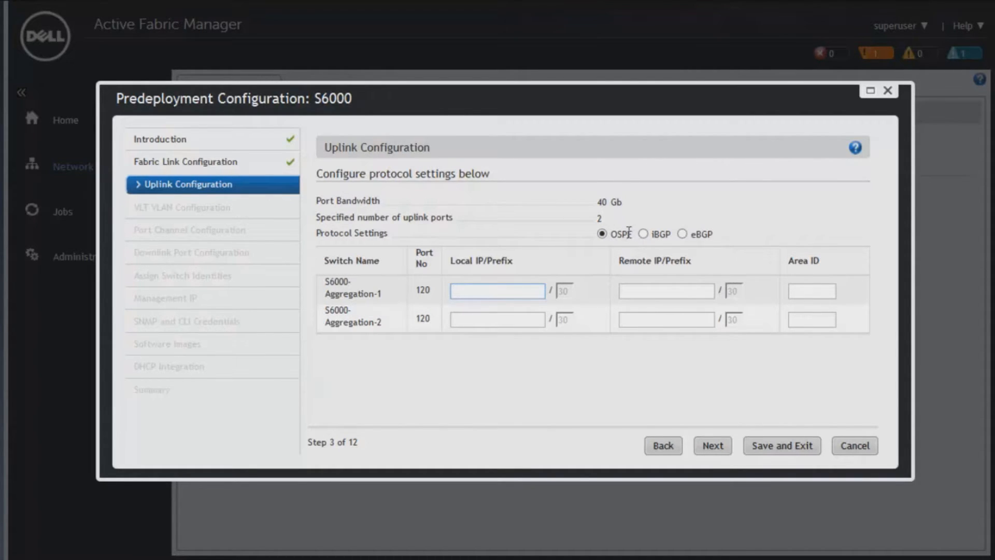
text(172.26.0.1)
key(Tab)
text(172.26)
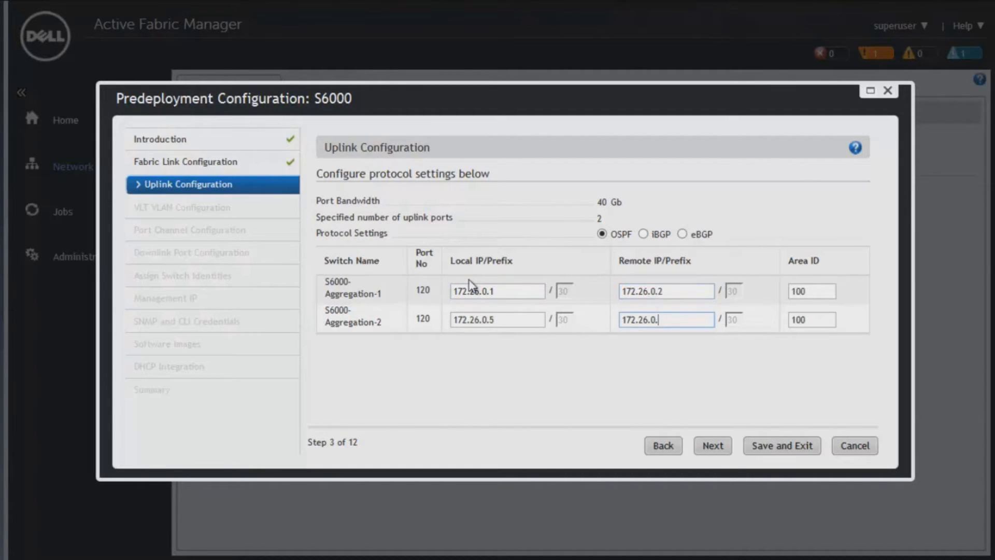
text(6)
click(713, 442)
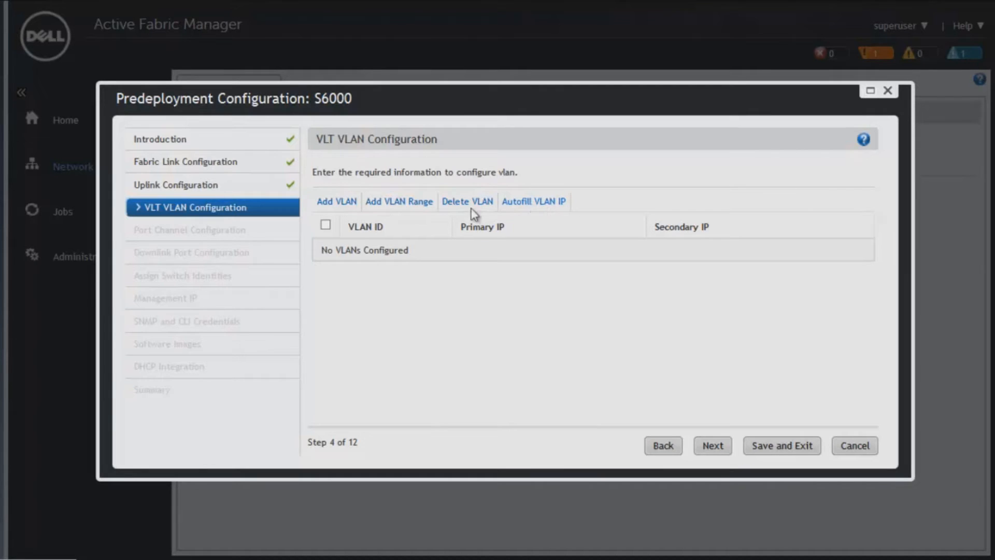
Add a range of 50 VLT VLANs starting at ID 500, with increment 1 and start subnet 172.27.0.1/24.
click(393, 201)
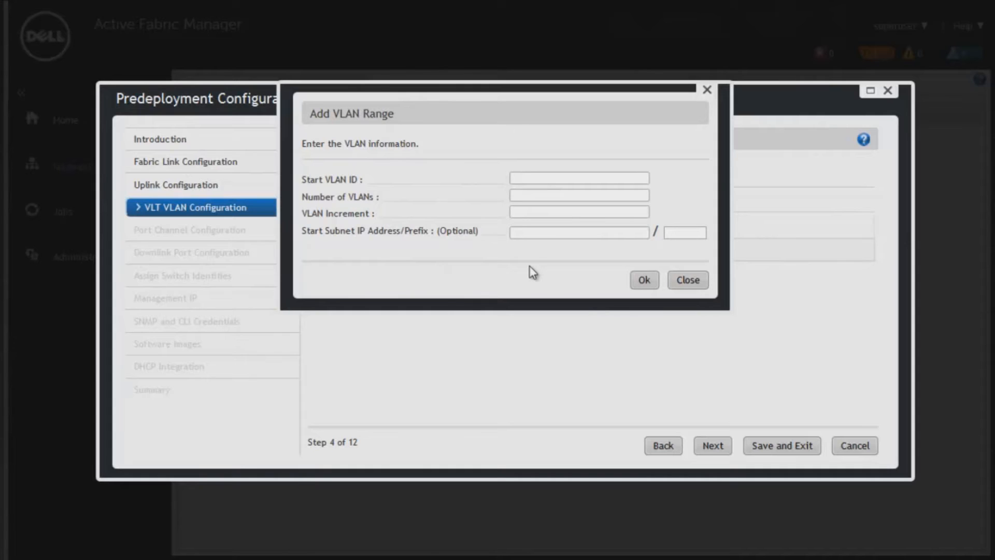
text(500)
click(523, 192)
text(50)
click(533, 210)
text(1)
click(533, 232)
text(172.17.0.1)
key(Tab)
text(24)
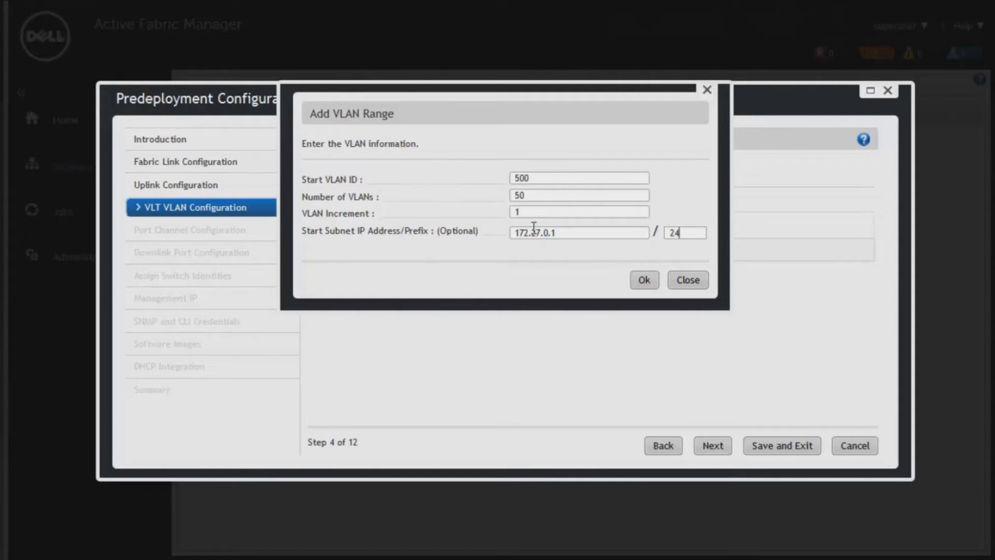
click(645, 280)
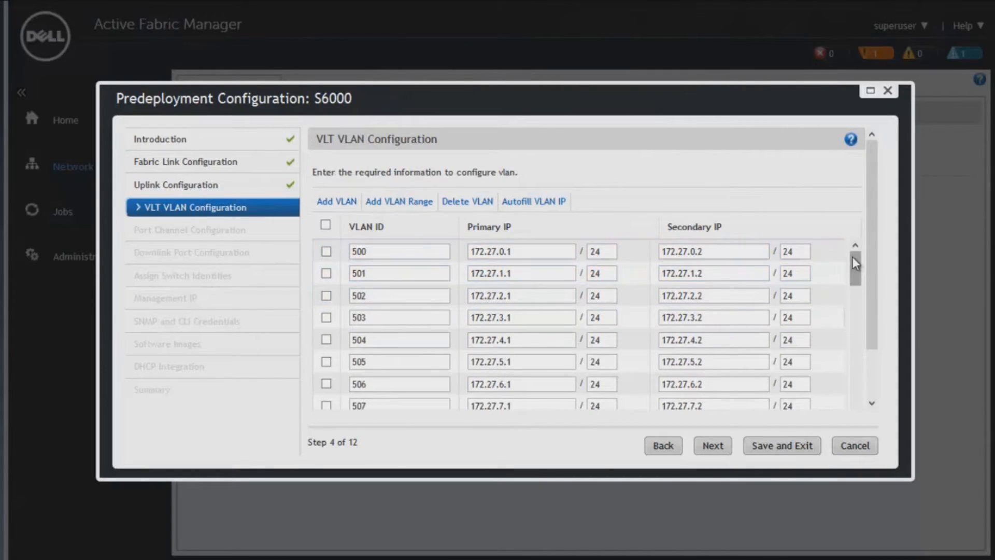
Check the primary and secondary IPs of the added VLANs, and continue past port channel configuration without adding any port channels.
drag(858, 259, 896, 264)
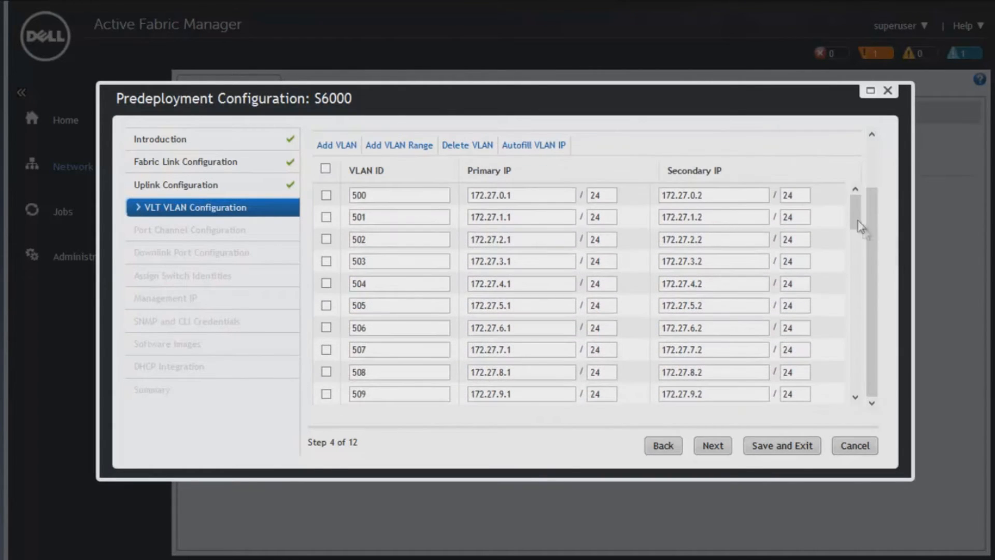
mouse_move(853, 205)
mouse_down()
mouse_move(868, 382)
mouse_move(866, 195)
mouse_up()
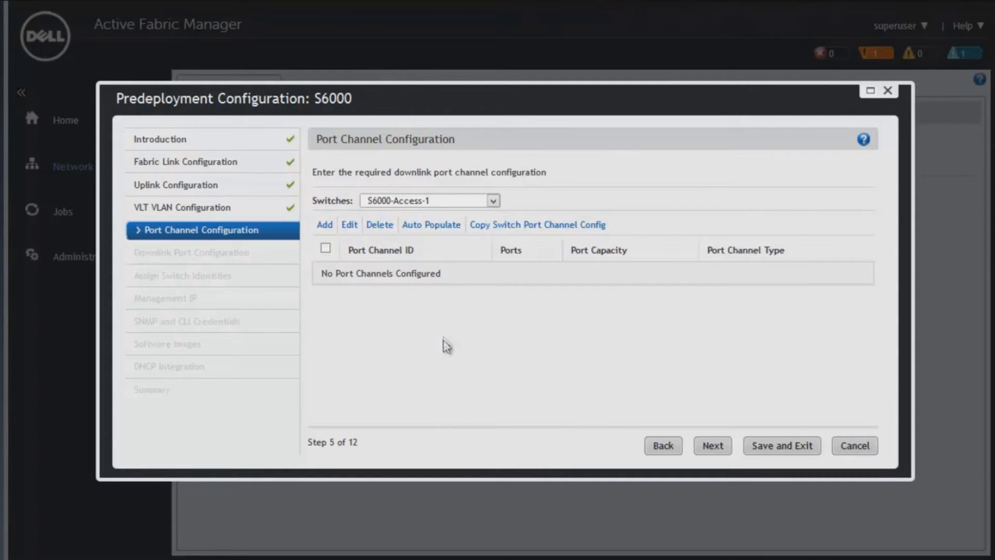
click(711, 447)
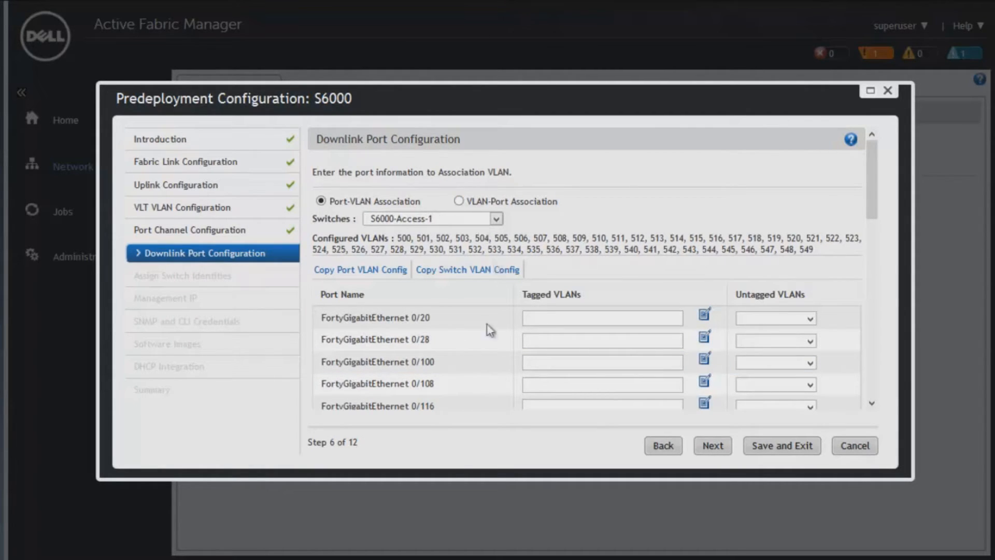
Review the port-to-VLAN association settings for S6000-Access-1's downlink ports and continue to assigning switch identities.
scroll(875, 184, down, 2)
scroll(875, 186, down, 1)
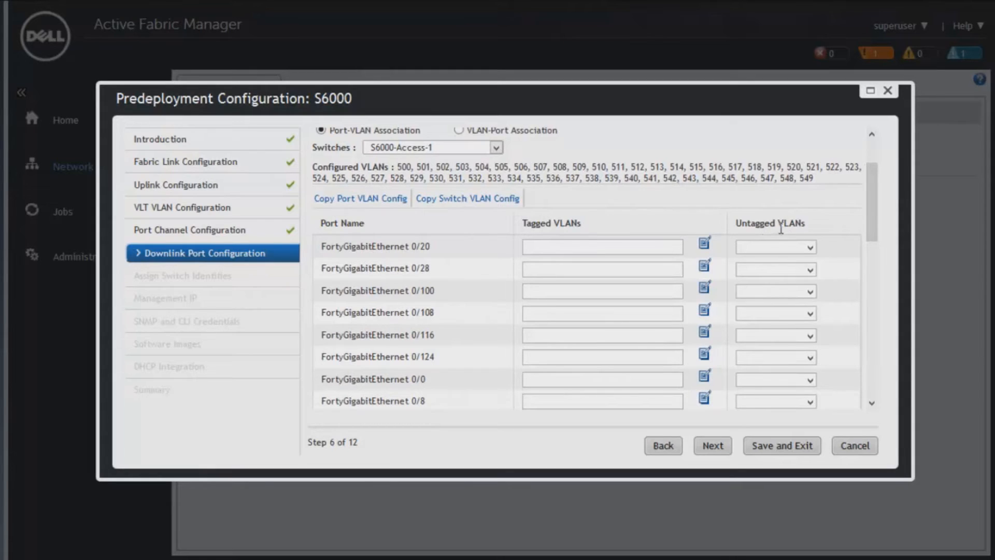
mouse_move(871, 179)
mouse_down()
mouse_move(877, 237)
mouse_move(877, 163)
mouse_up()
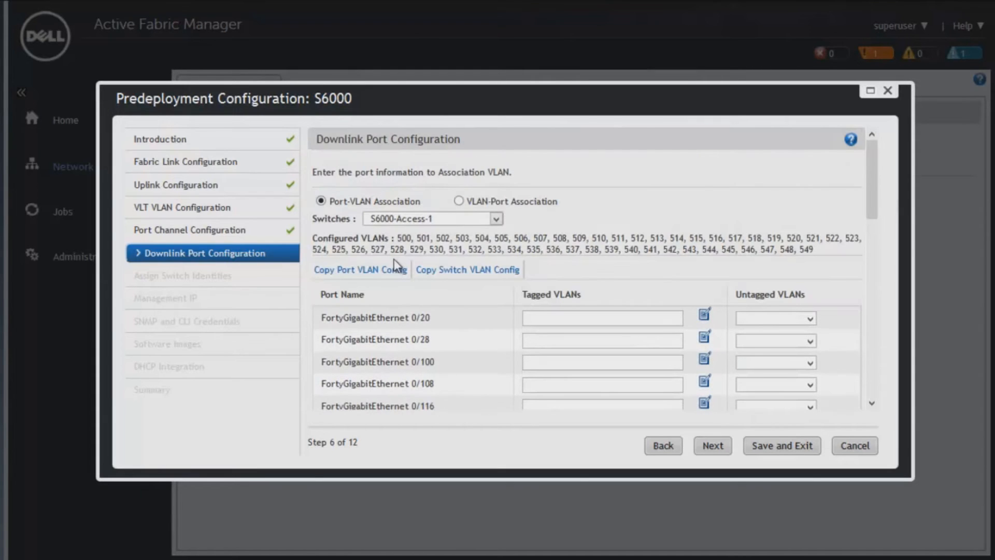
drag(875, 181, 882, 366)
click(713, 446)
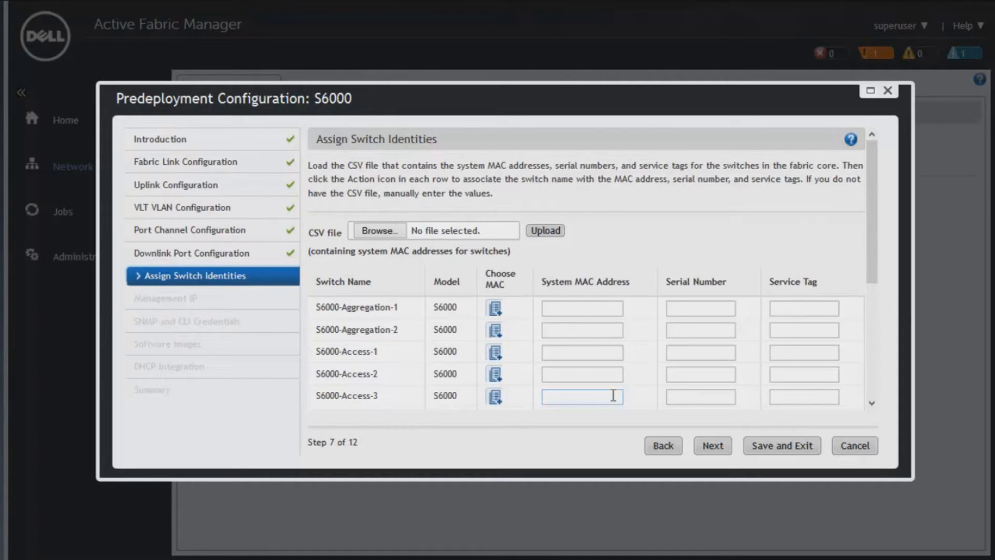
Upload s6000_switches.csv, assign its MAC addresses to the fabric switches, and continue to the management IP settings.
click(386, 232)
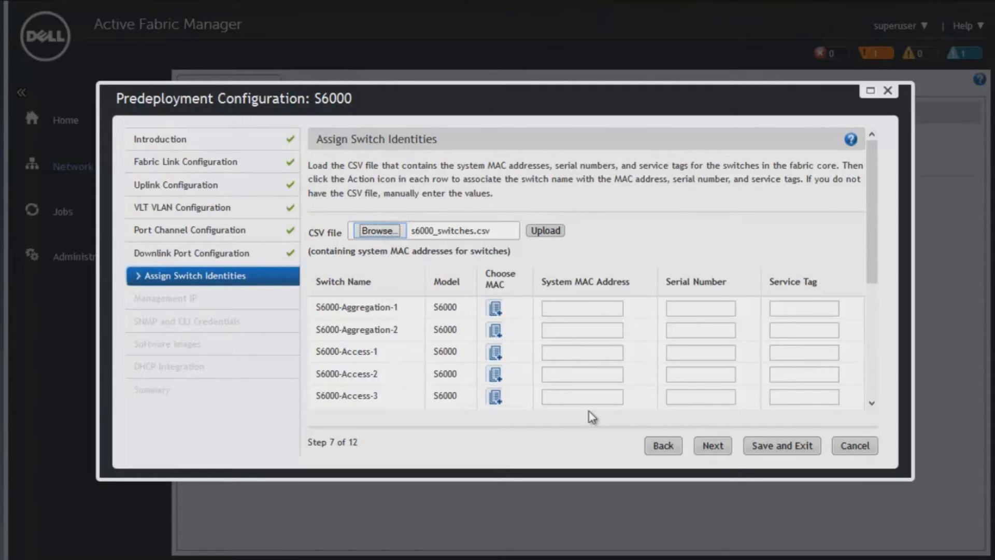
click(553, 232)
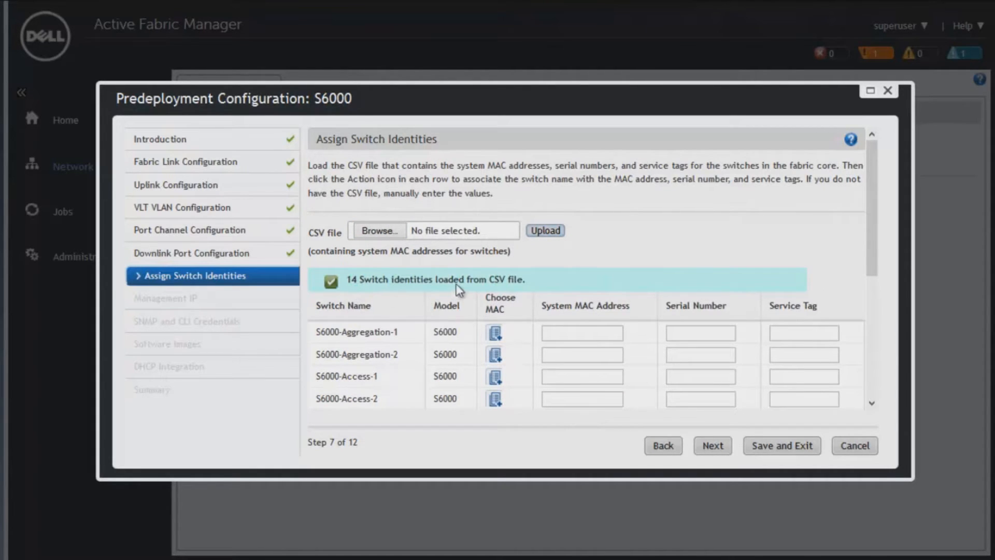
mouse_move(872, 210)
mouse_down()
mouse_move(884, 282)
mouse_move(877, 342)
mouse_move(885, 218)
mouse_up()
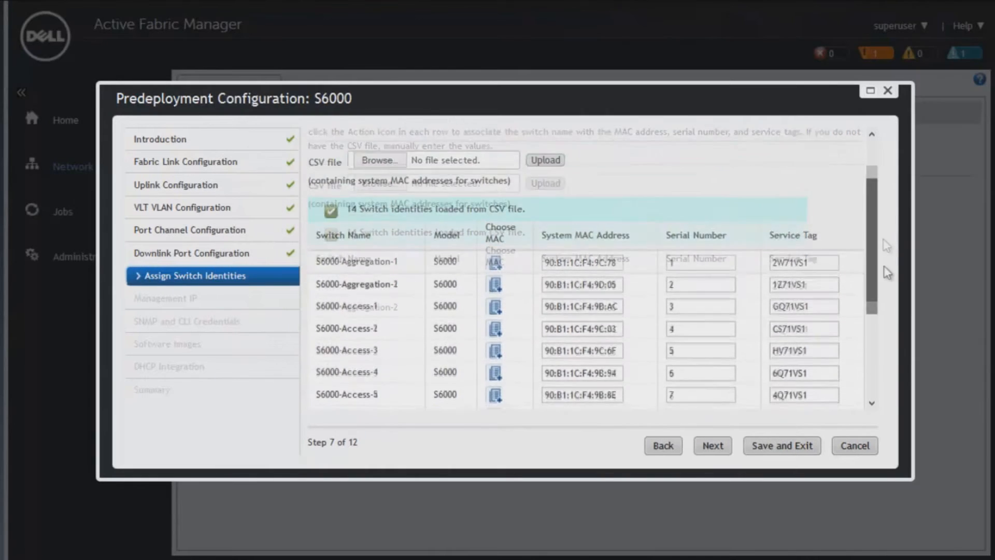
drag(885, 251, 888, 374)
click(712, 445)
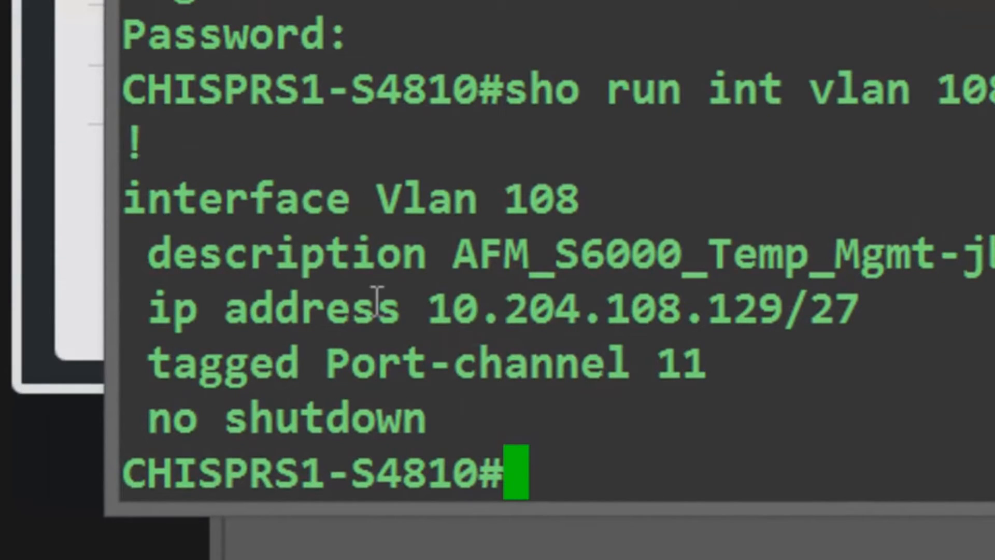
Check the description, IP address and tagged port channel of interface Vlan 108 in the S4810 switch terminal.
drag(133, 195, 596, 182)
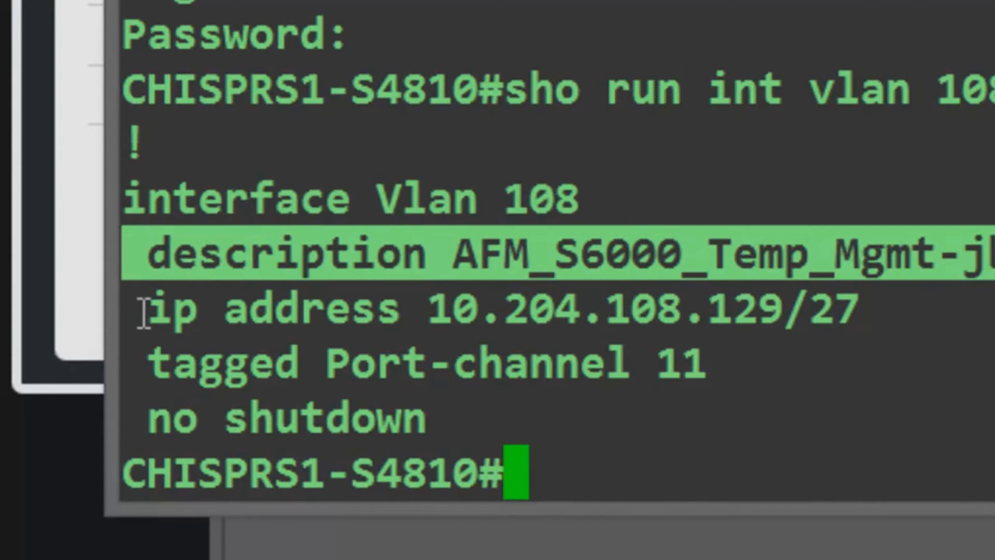
drag(159, 311, 889, 312)
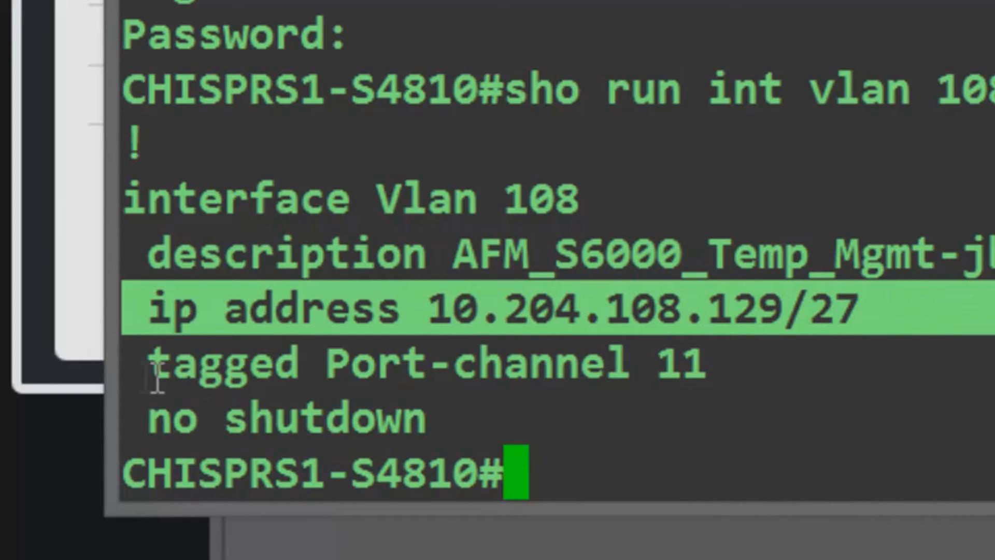
drag(142, 373, 733, 362)
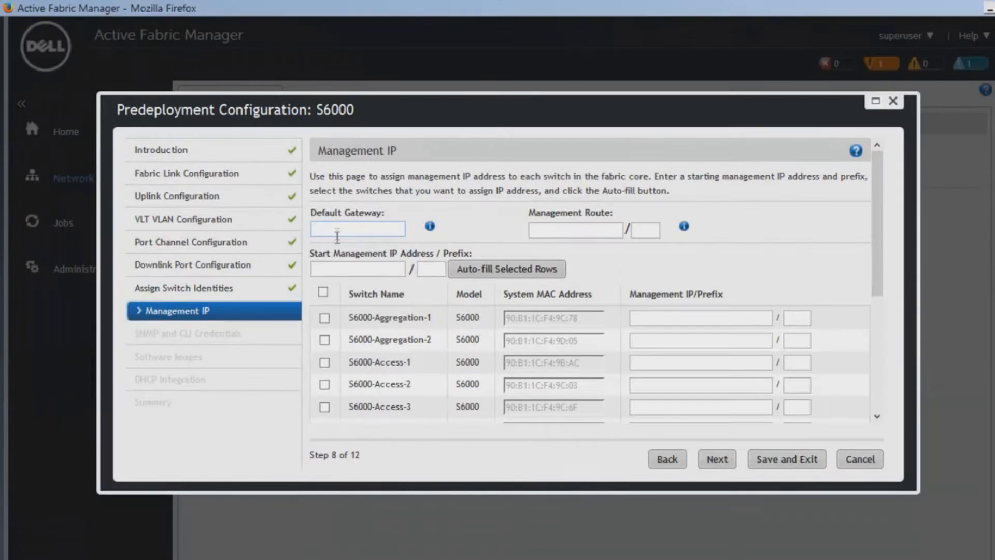
Back in Active Fabric Manager, set the default gateway to 10.204.108.129 and the management route to 0.0.0.0/0.
text(10.204.)
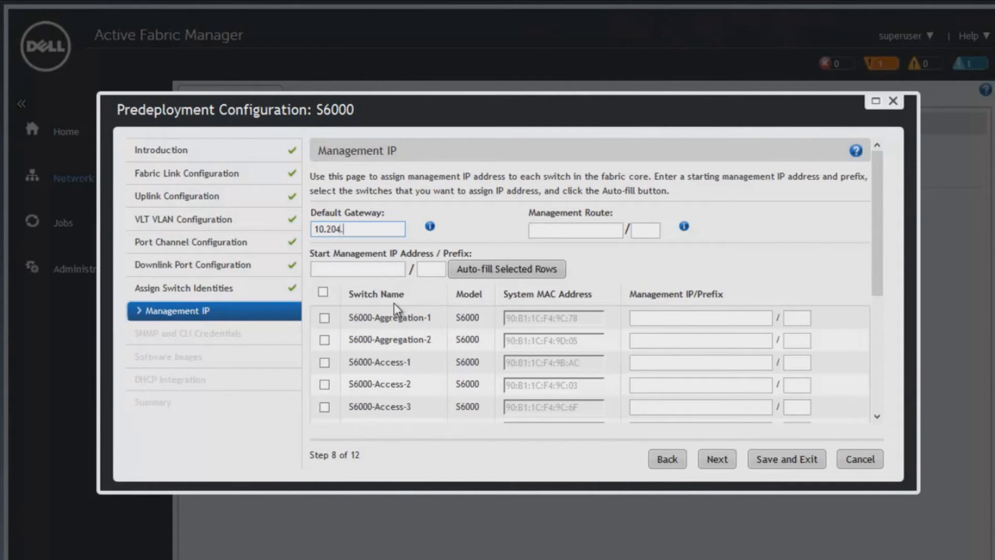
text(108.129)
key(Tab)
text(0.0.0.0)
key(Tab)
key(Tab)
Set the start management IP to 10.204.108.130/27, auto-fill it for all switches, and check the assigned addresses.
text(10.204.108.130)
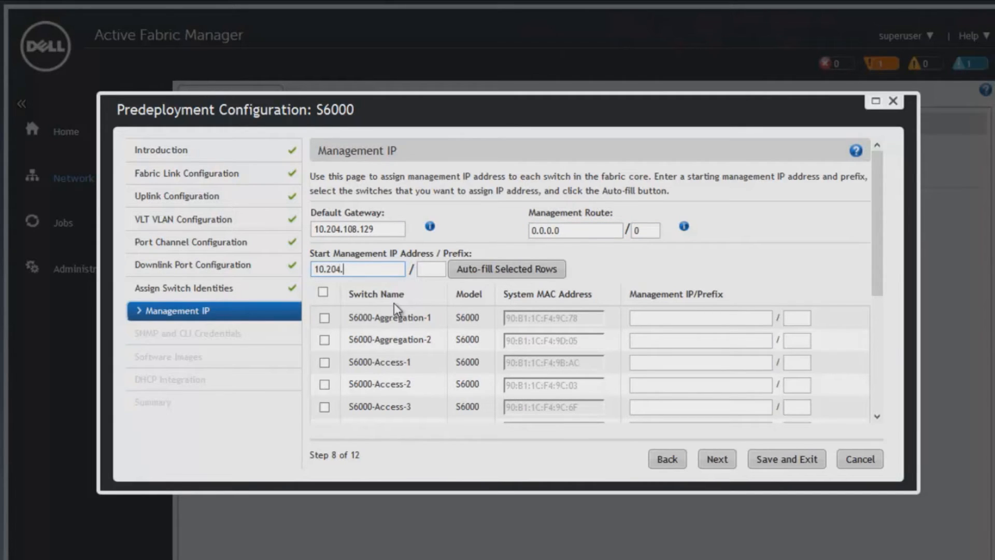
key(Tab)
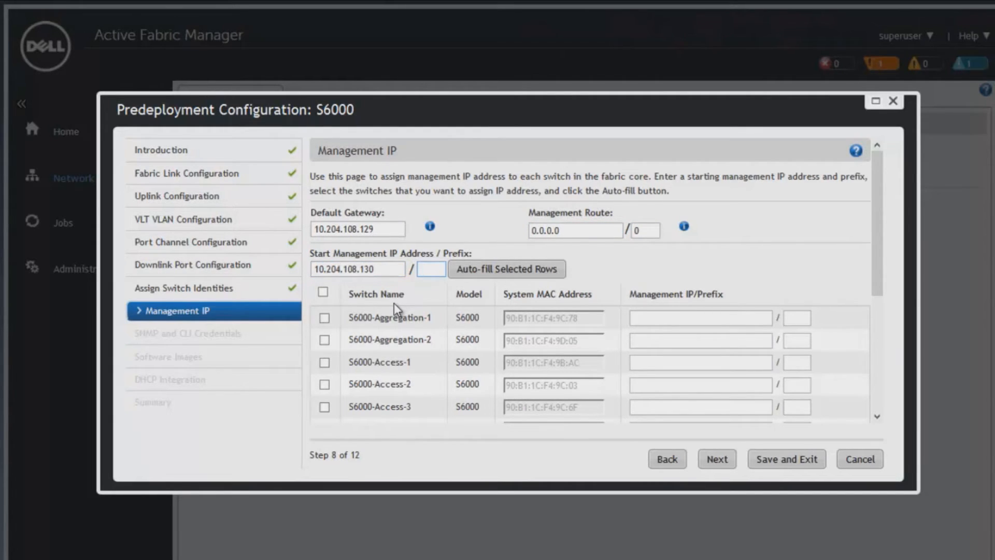
text(27)
drag(880, 216, 909, 160)
click(323, 292)
click(510, 273)
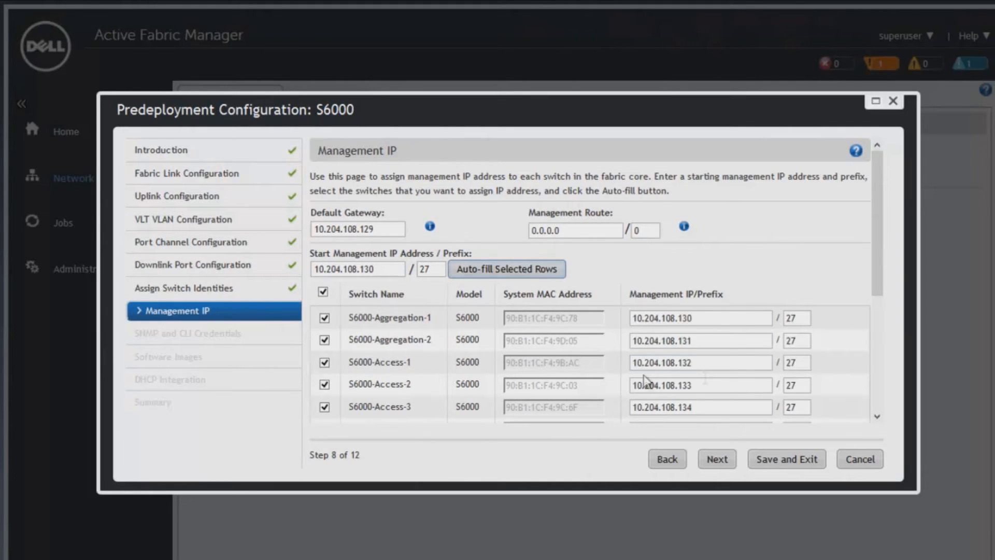
drag(876, 201, 879, 286)
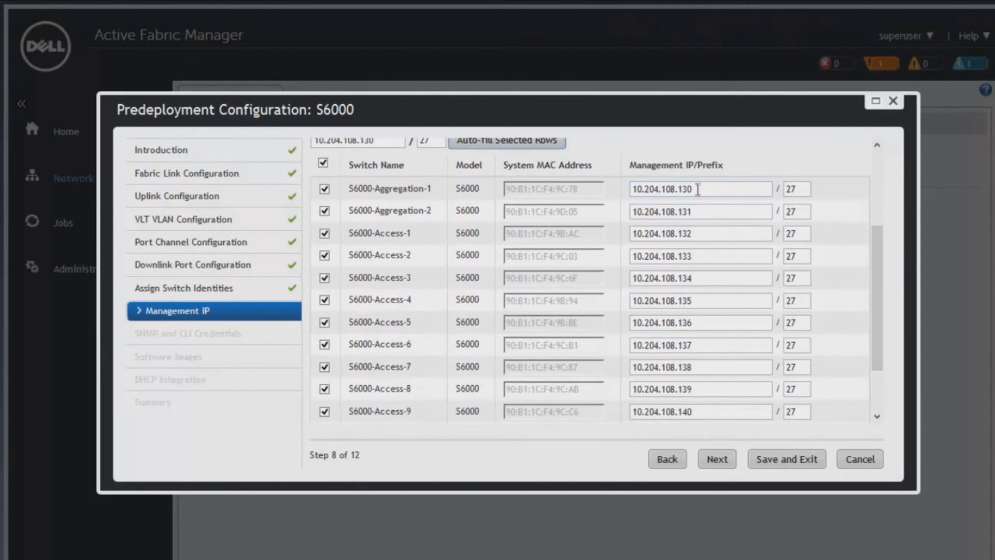
scroll(816, 342, up, 3)
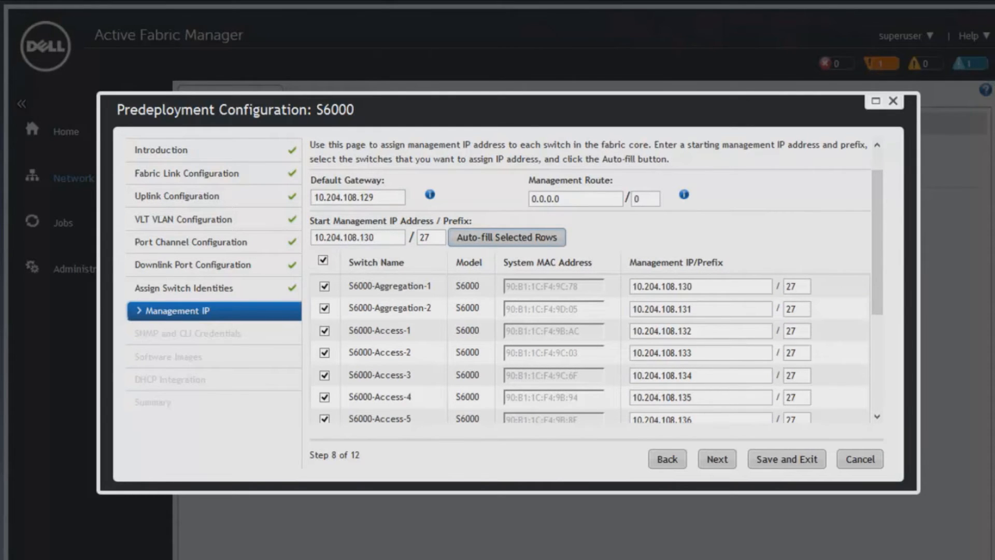
Switch to the S6000 console window, widen it and examine the DHCP discover messages at the FTOS prompt.
key(alt+Tab)
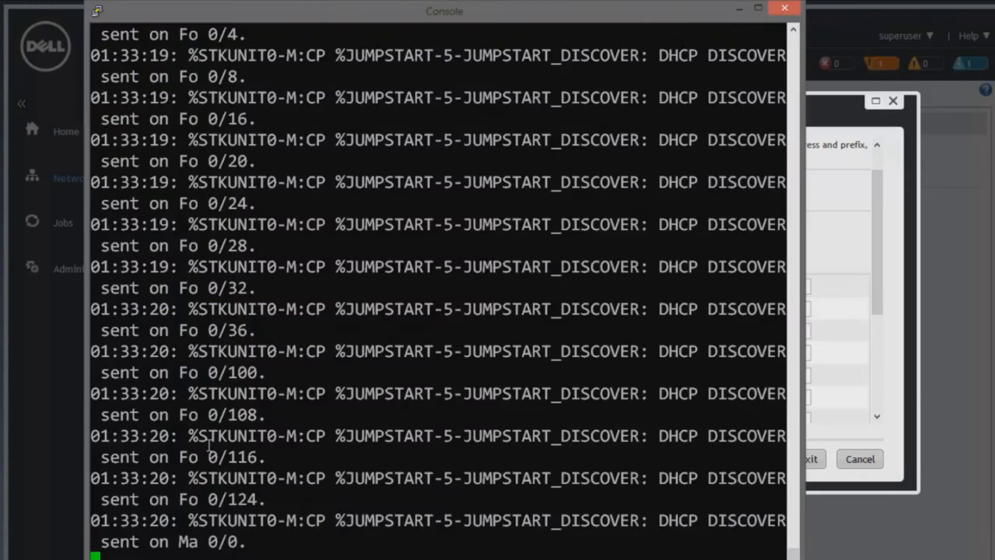
drag(803, 285, 976, 293)
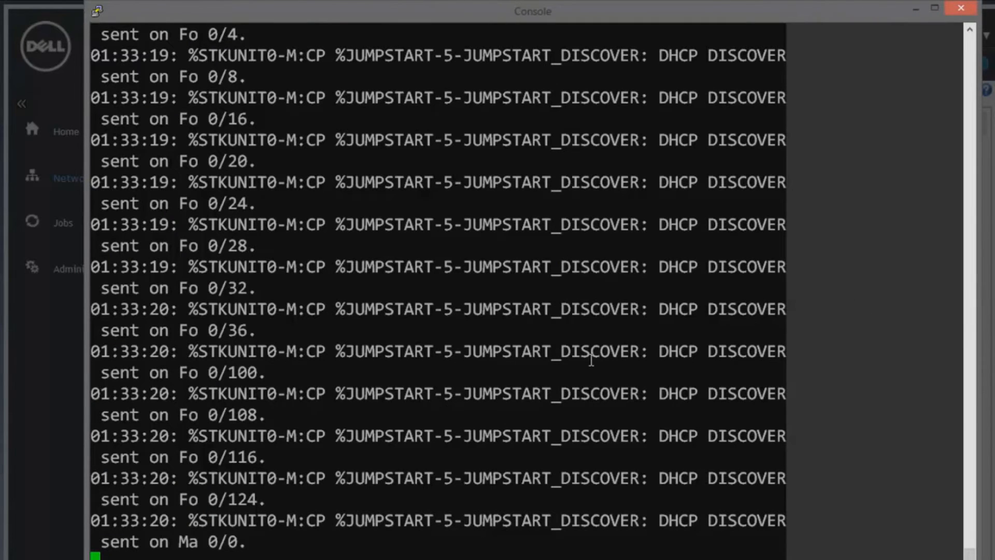
key(Return)
key(Return)
key(Return)
key(Return)
key(Return)
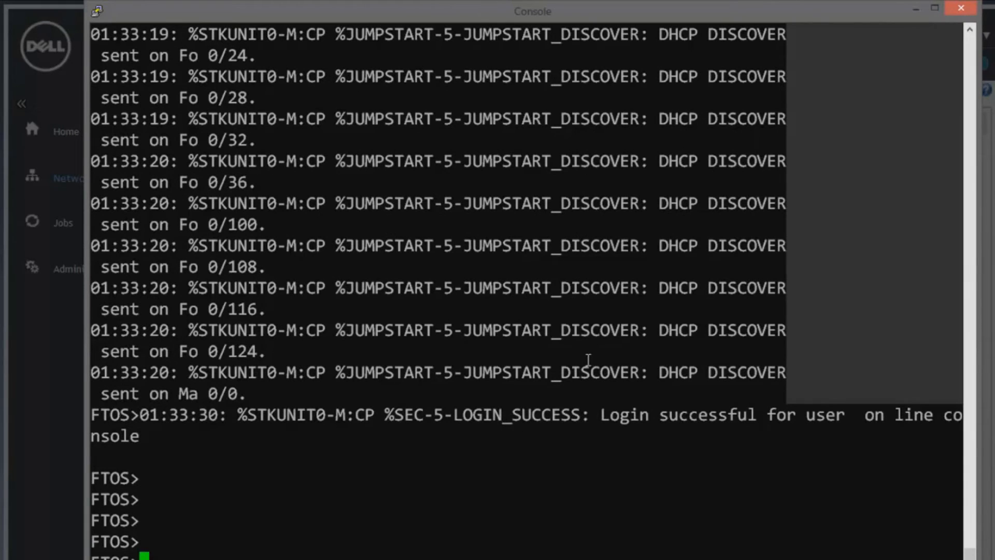
text(sh)
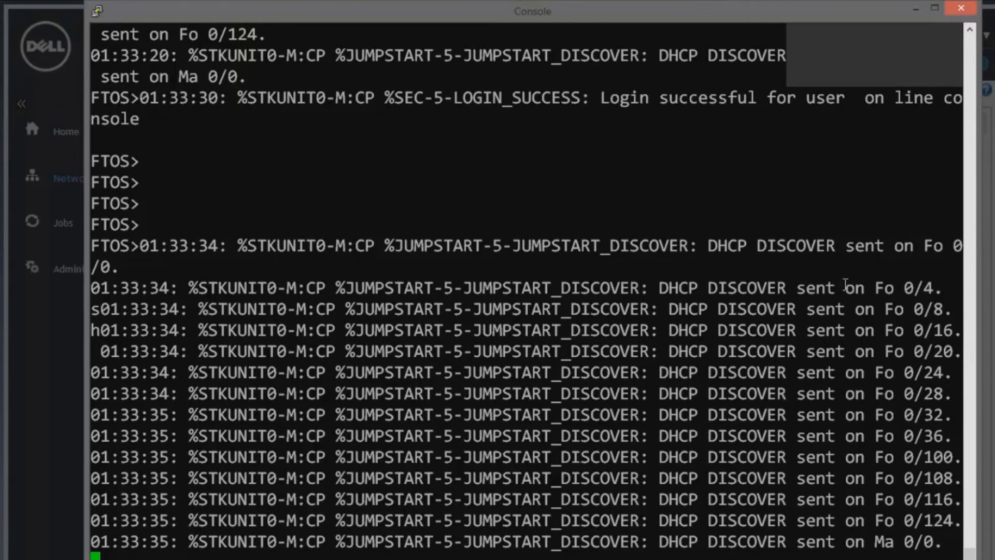
click(913, 7)
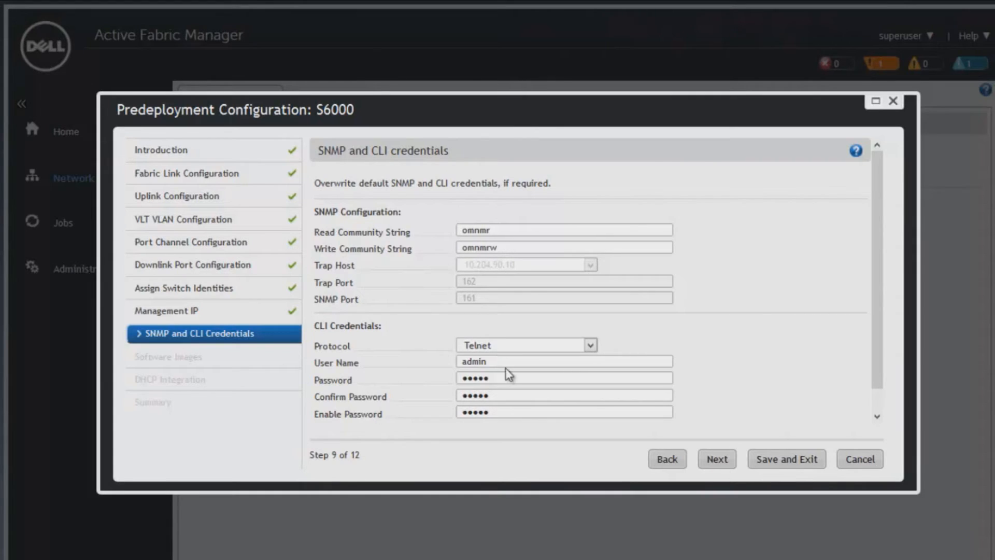
In Active Fabric Manager, keep Telnet as the CLI protocol and accept FTOS-SI-9.0.2.0.bin as the S6000 software image.
click(592, 345)
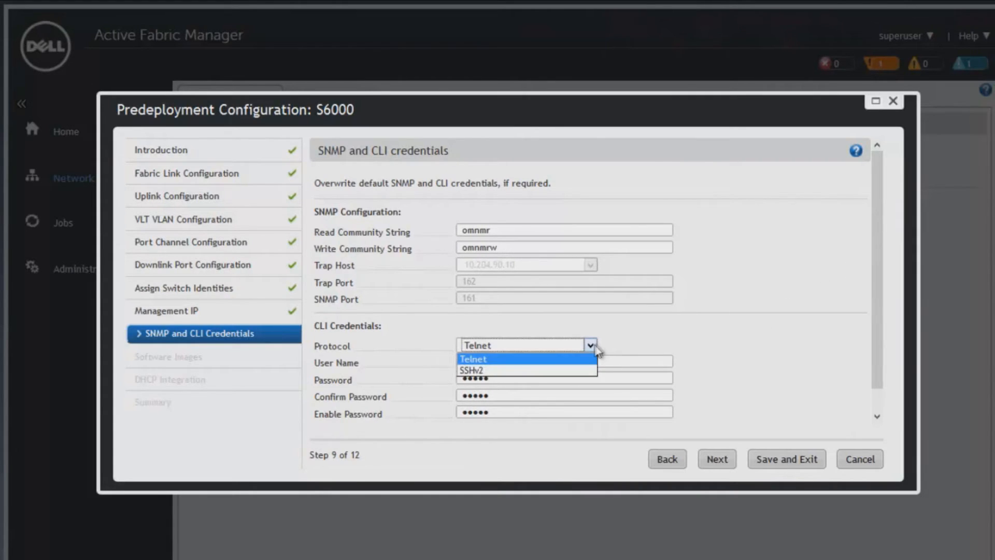
click(594, 345)
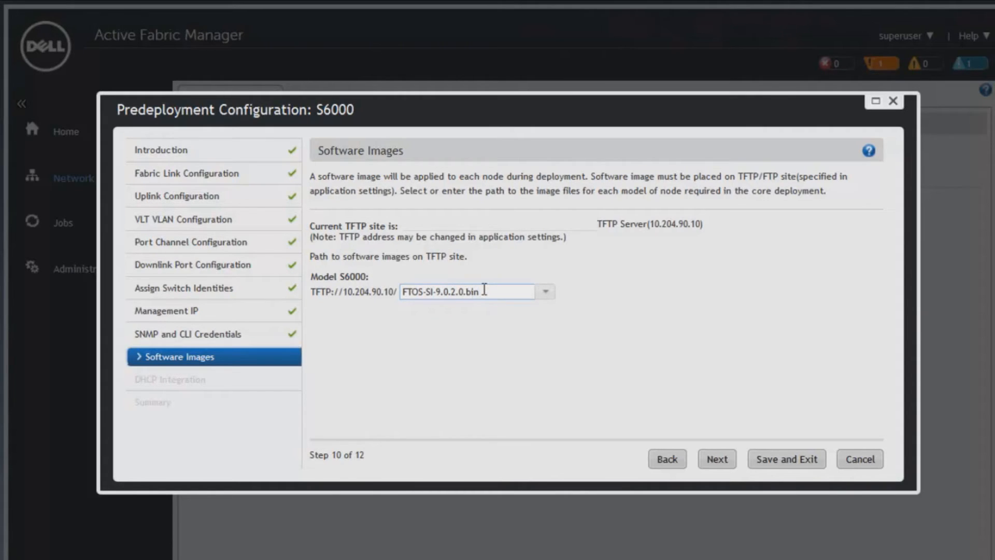
click(727, 459)
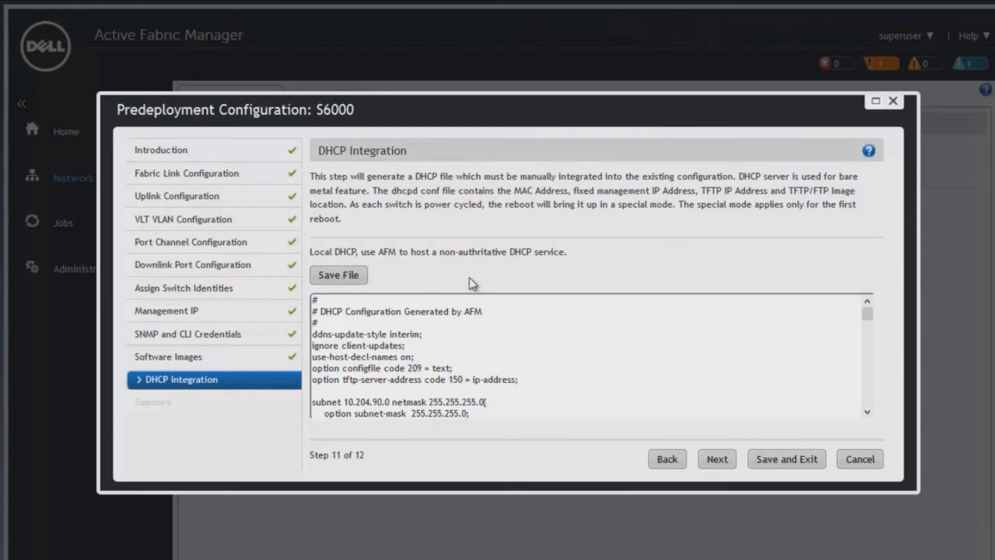
Review the per-switch host entries in the generated DHCP configuration and continue to the summary.
mouse_move(865, 314)
mouse_down()
mouse_move(868, 322)
mouse_move(867, 306)
mouse_up()
scroll(322, 355, down, 5)
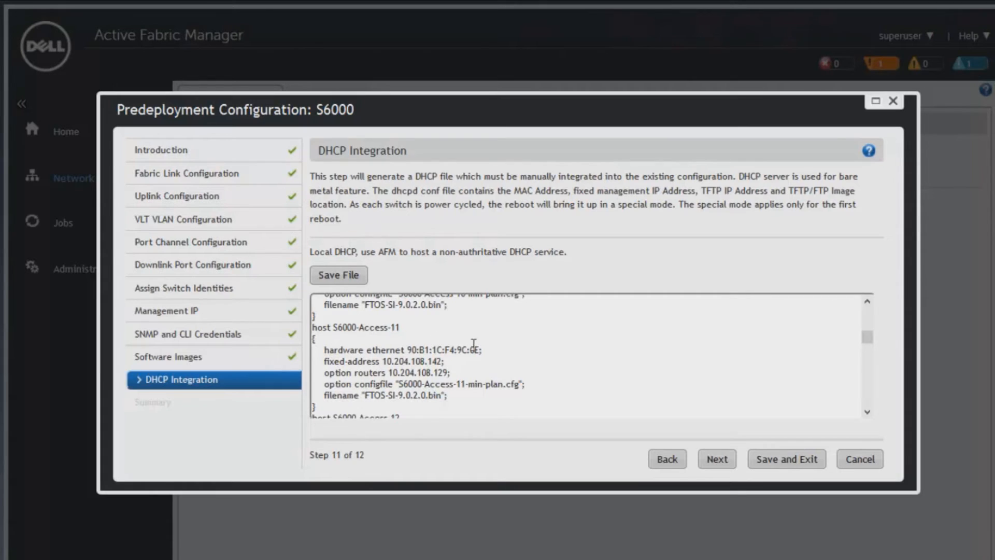
scroll(351, 356, down, 1)
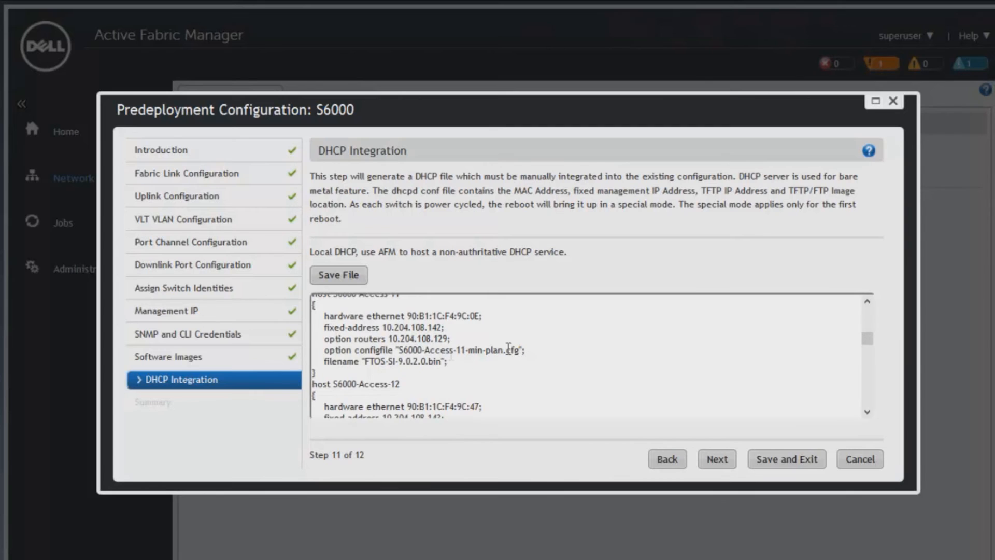
scroll(445, 356, down, 1)
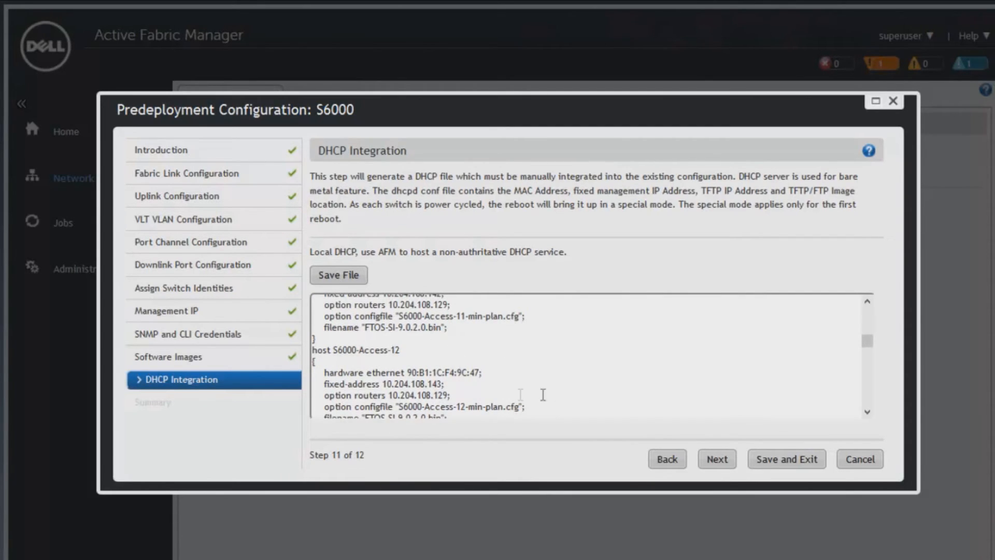
click(718, 459)
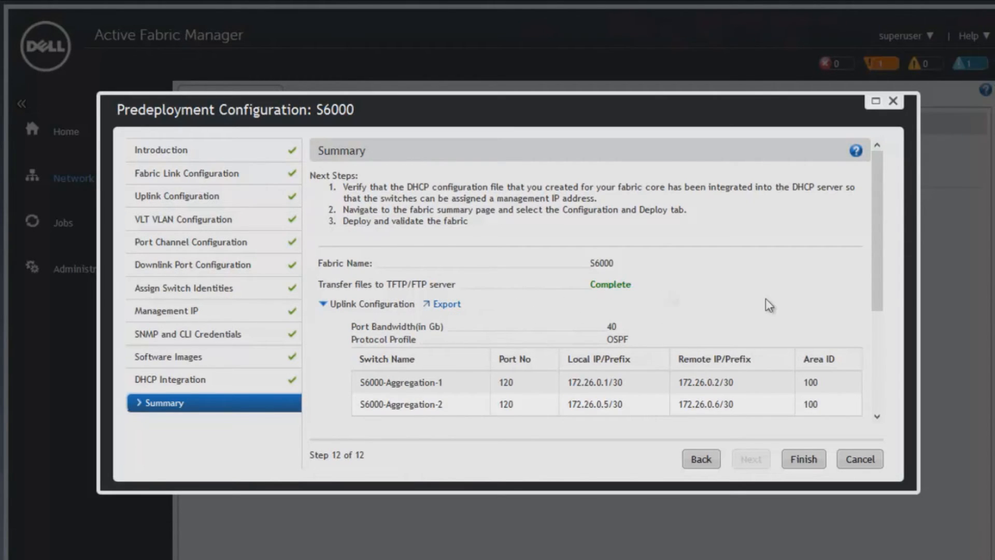
Review the uplink configuration, VLT VLANs and software image settings in the pre-deployment summary.
scroll(404, 327, down, 3)
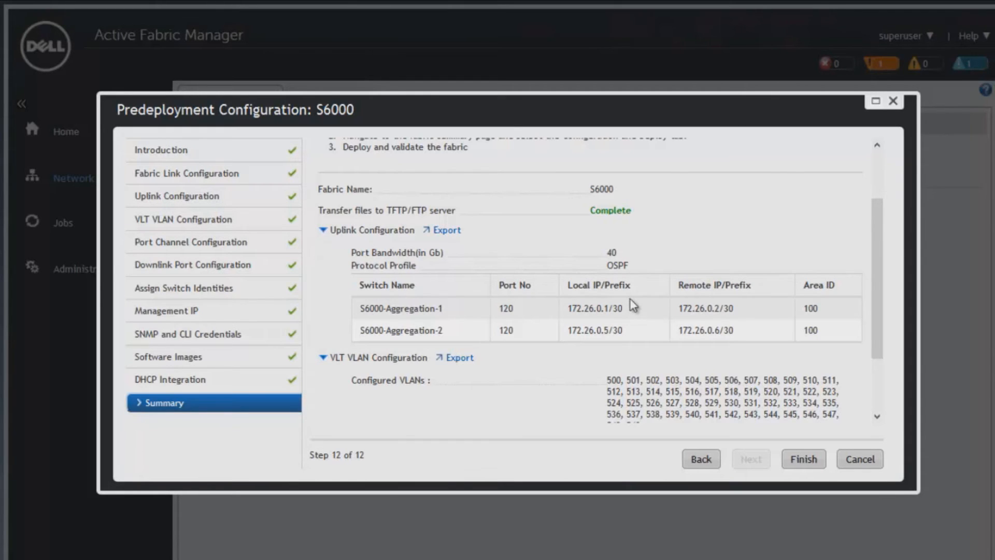
scroll(569, 296, down, 3)
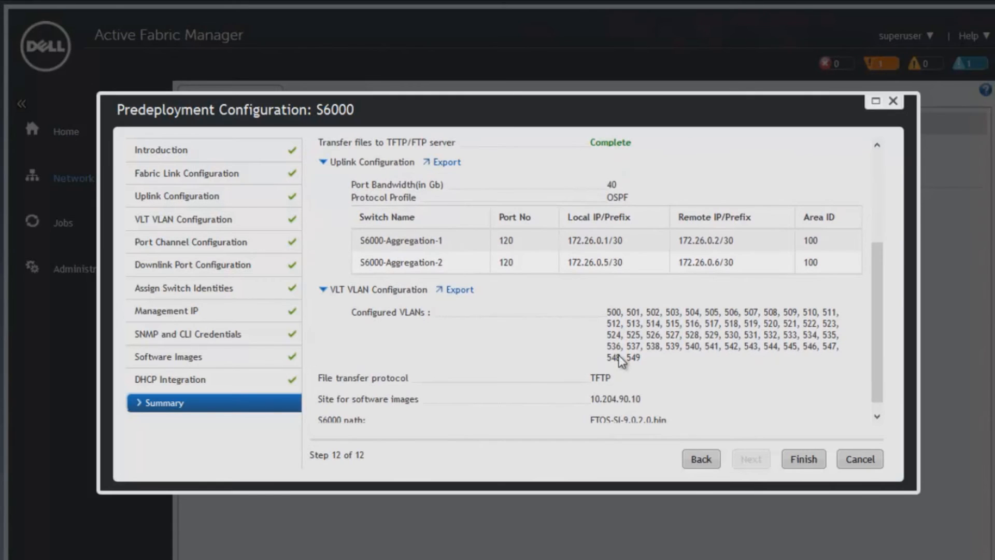
scroll(621, 345, down, 1)
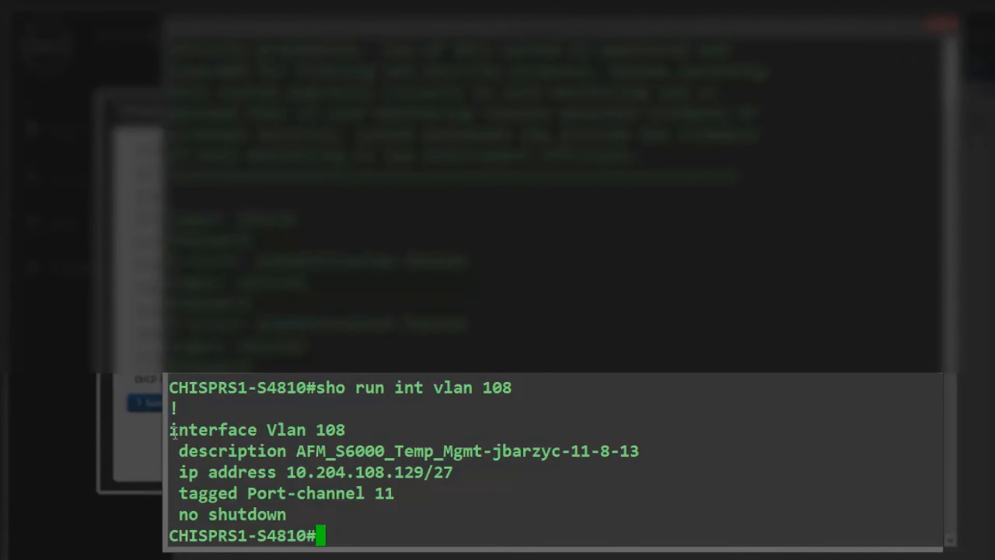
In the S4810 switch terminal, enter configuration mode and set the IP helper address 10.204.90.10 on interface VLAN 108.
drag(171, 430, 472, 509)
text(config)
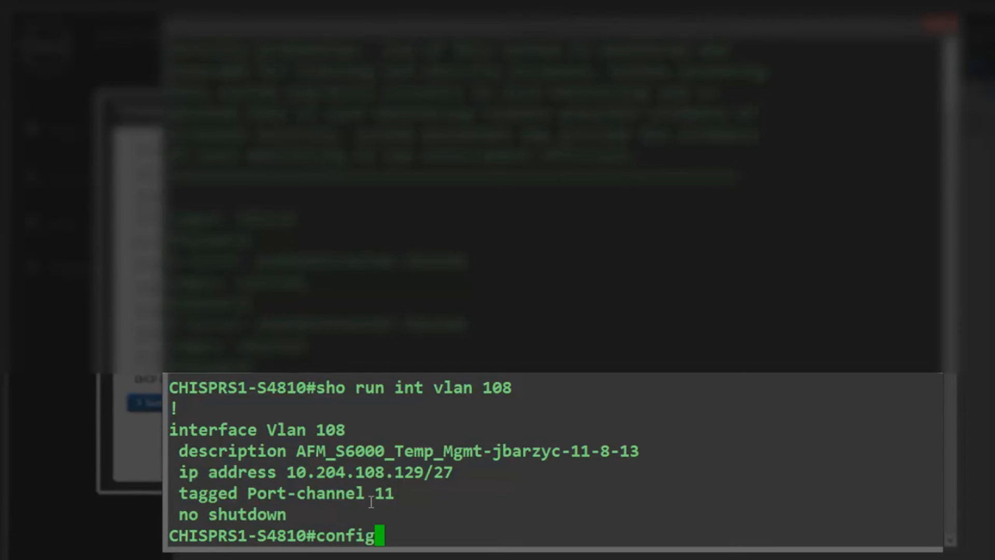
key(Return)
text(in v)
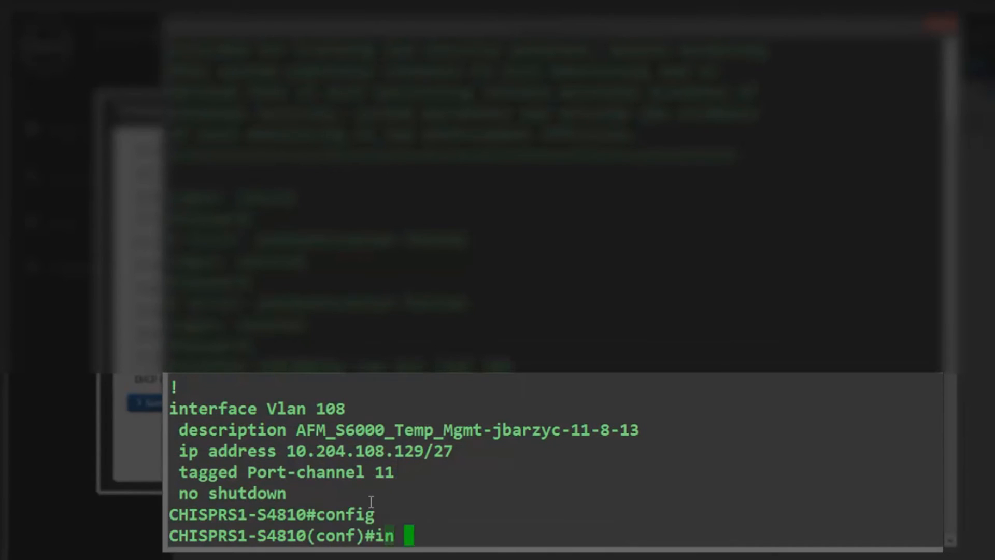
key(BackSpace)
key(BackSpace)
text(t vlan 108)
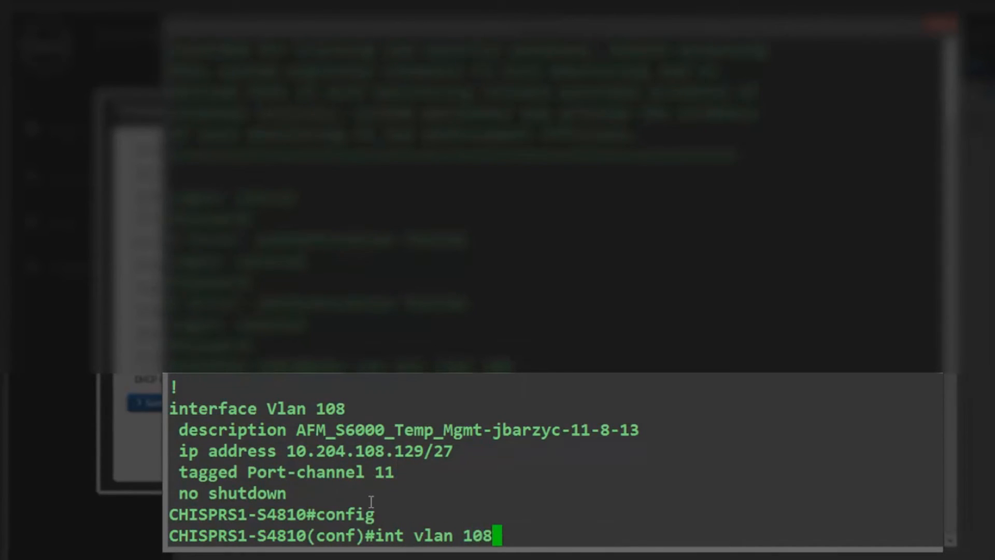
key(Return)
text(ip helper-address 10.204.9)
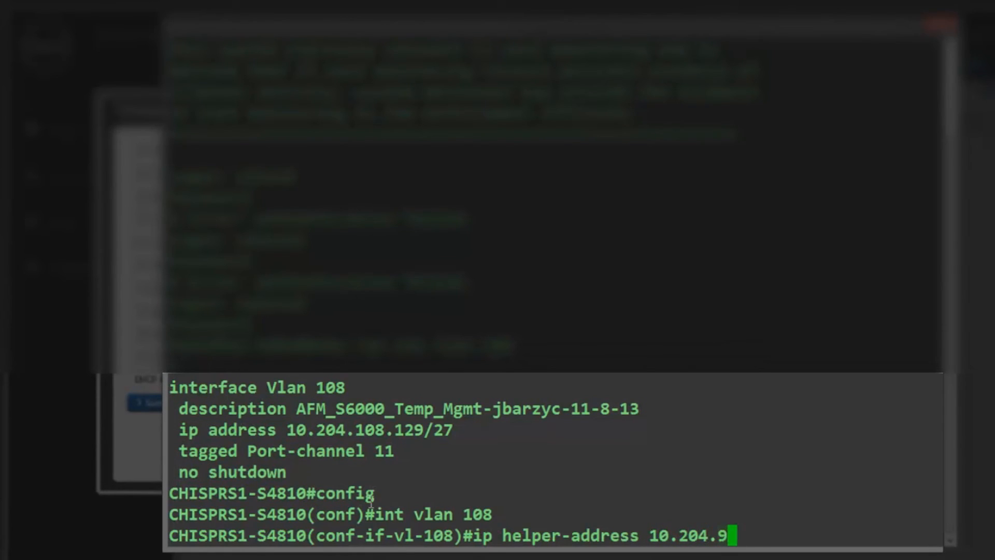
text(0.10)
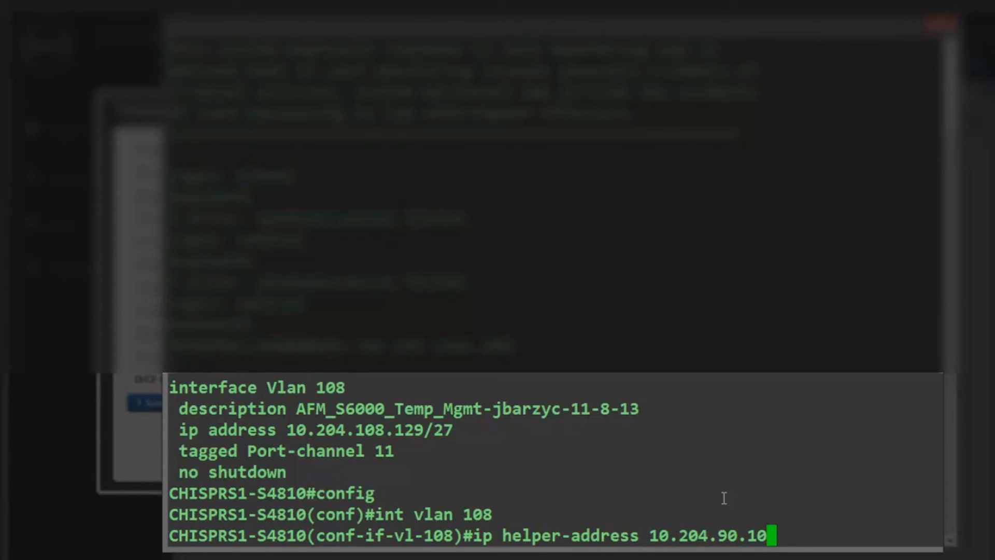
key(Return)
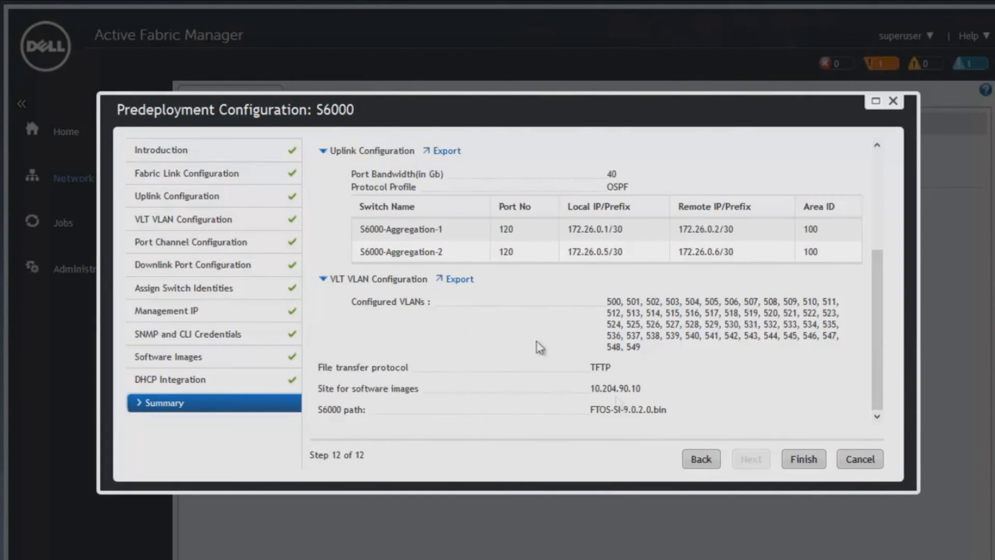
Finish the pre-deployment configuration in Active Fabric Manager, and check the DHCP offer, image and config file messages in the switch console.
click(804, 458)
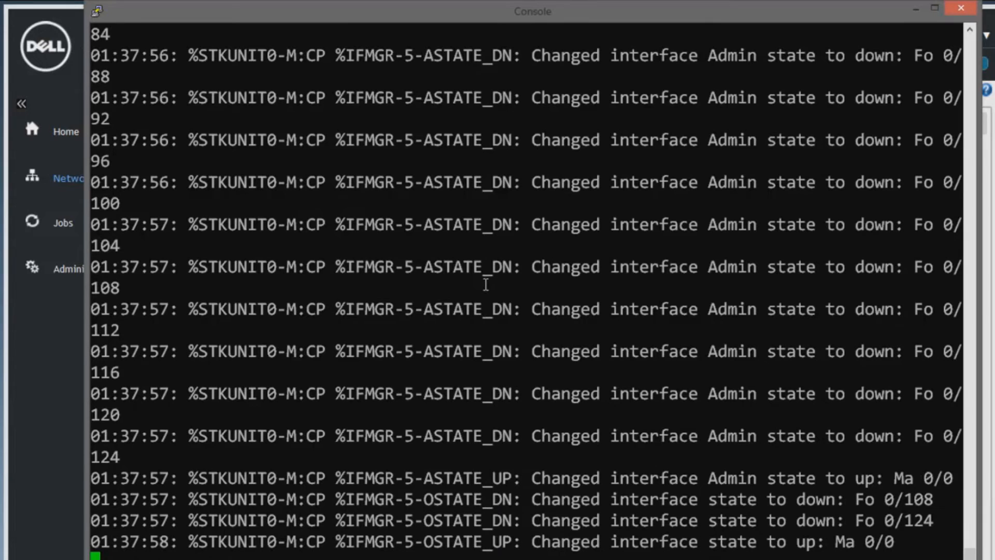
scroll(527, 259, up, 20)
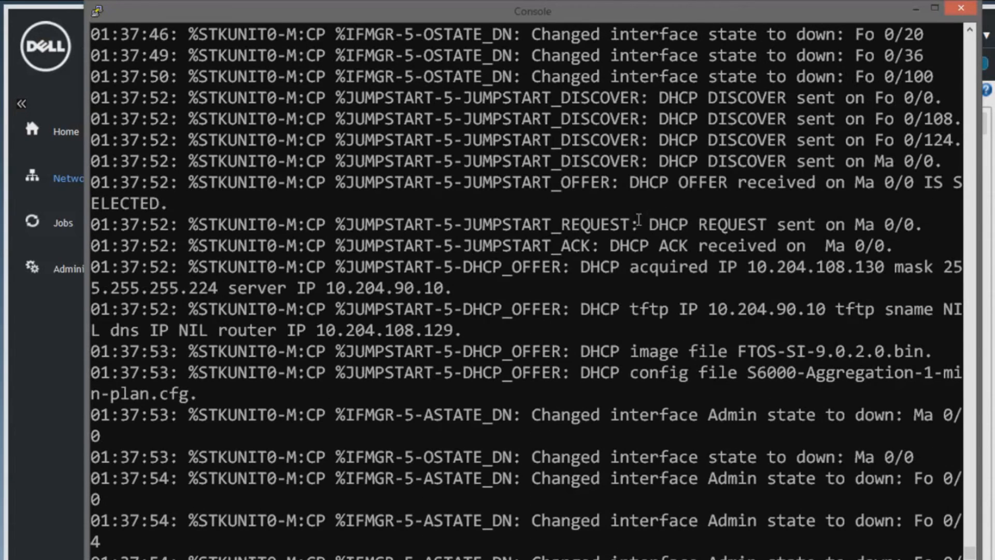
scroll(816, 234, down, 4)
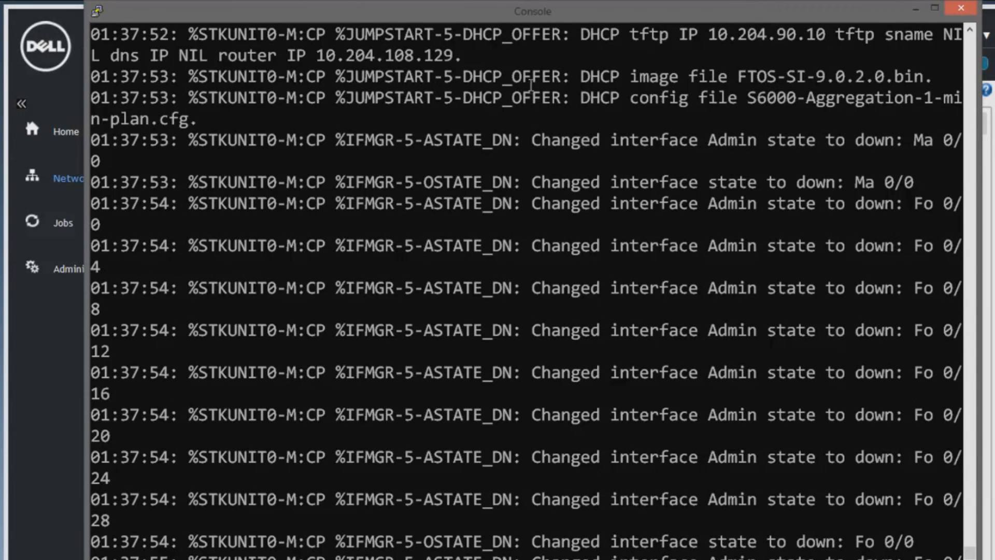
scroll(400, 172, down, 8)
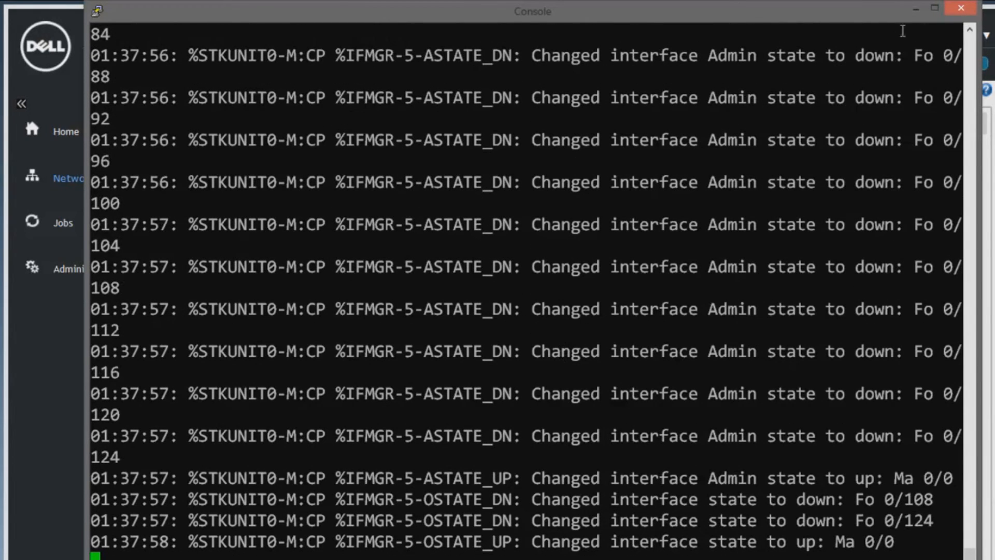
click(907, 12)
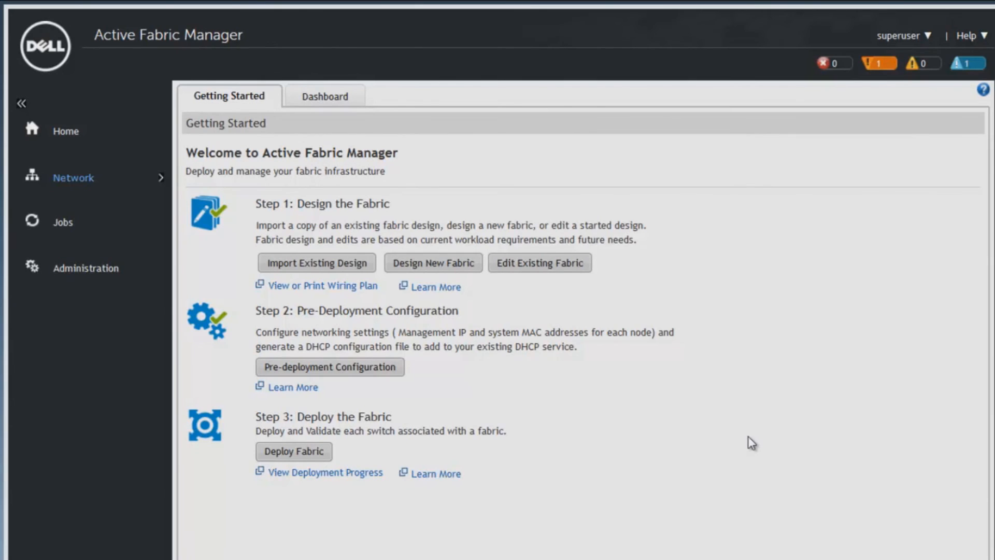
Open the S6000 fabric deployment and view the switch-specific custom configuration for S6000-Access-3, leaving it without saving.
click(293, 453)
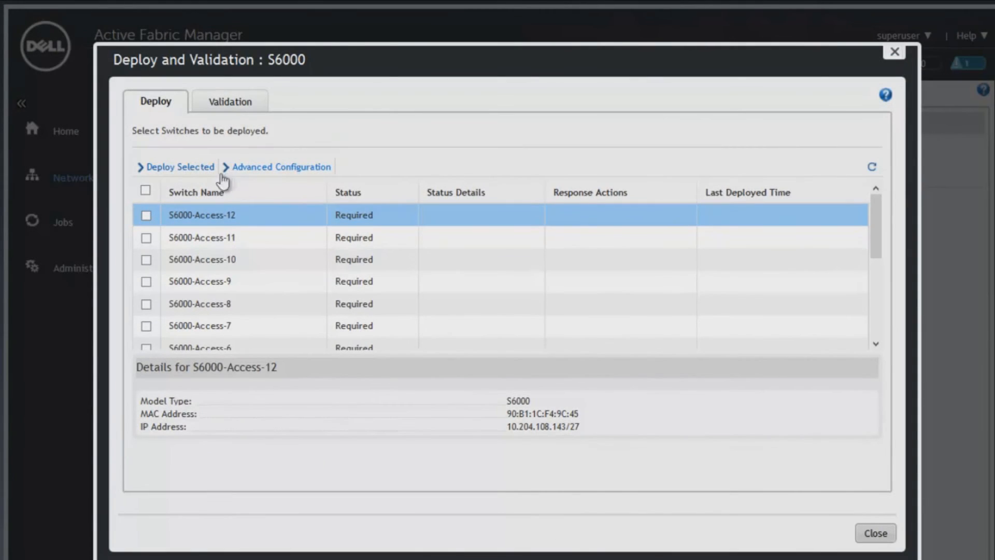
click(286, 167)
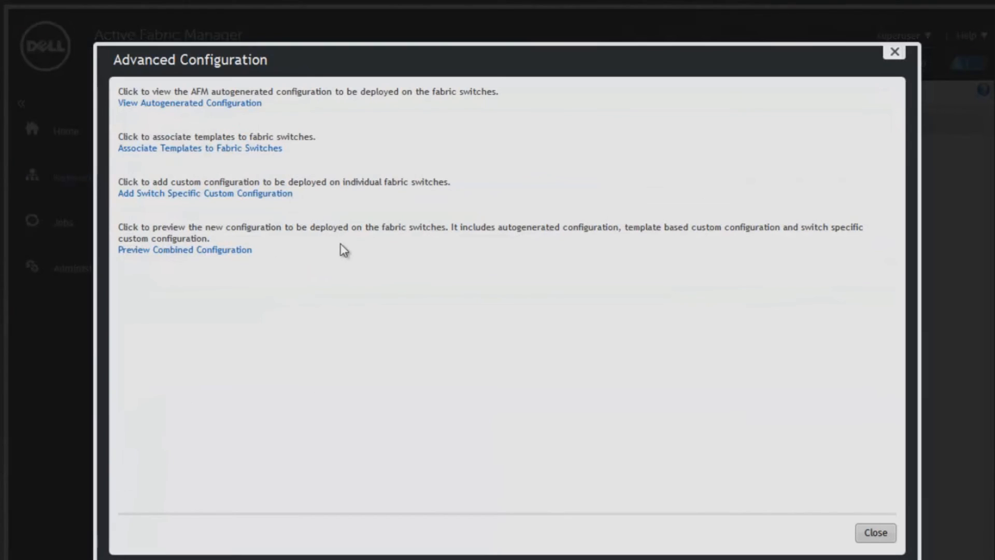
click(188, 193)
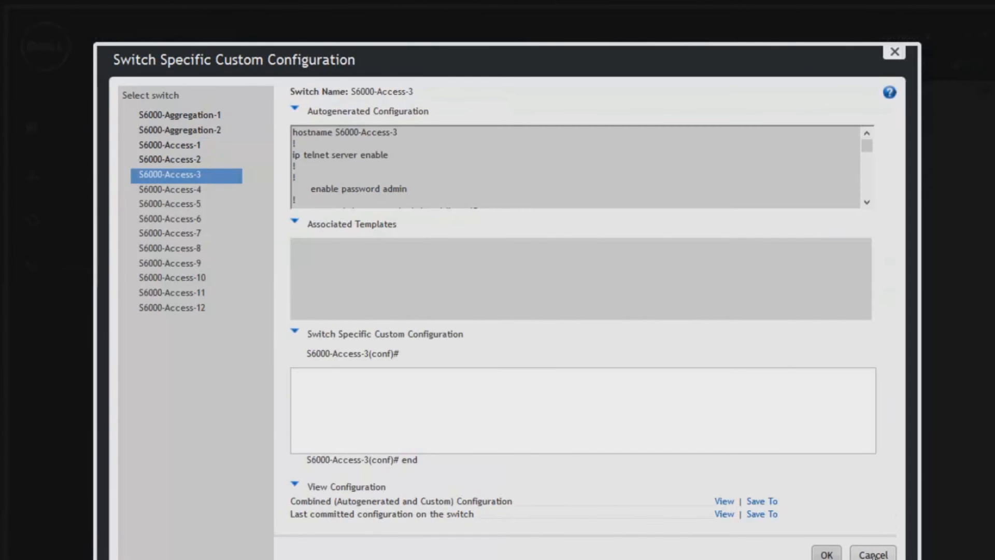
click(875, 556)
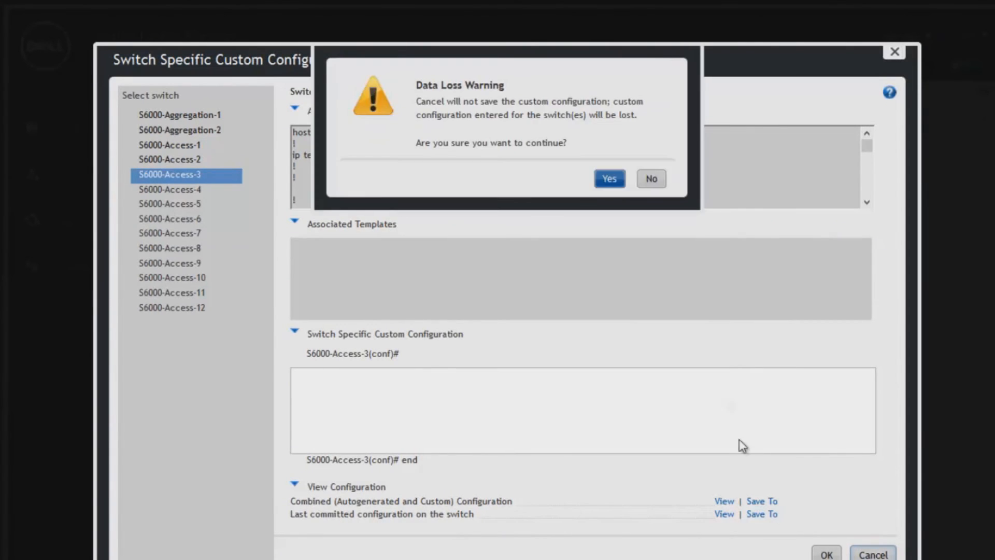
click(607, 178)
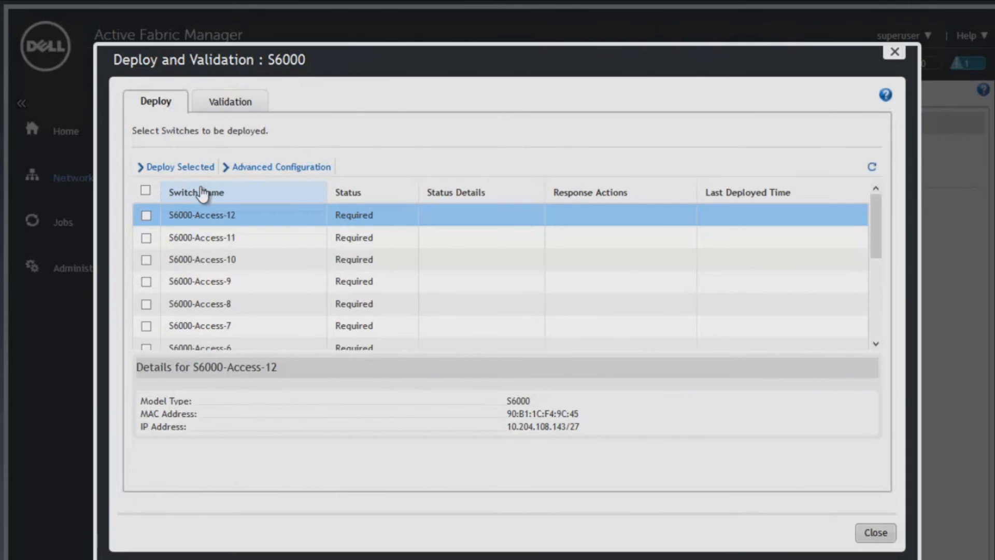
Select all fabric switches and deploy them with the option to overwrite the entire configuration on the switch.
click(145, 191)
drag(876, 228, 898, 207)
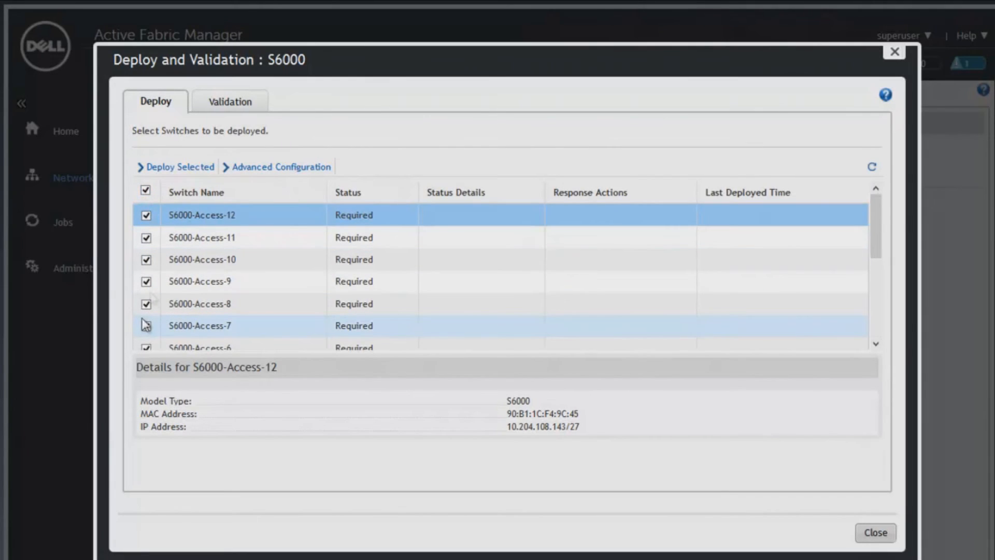
click(181, 166)
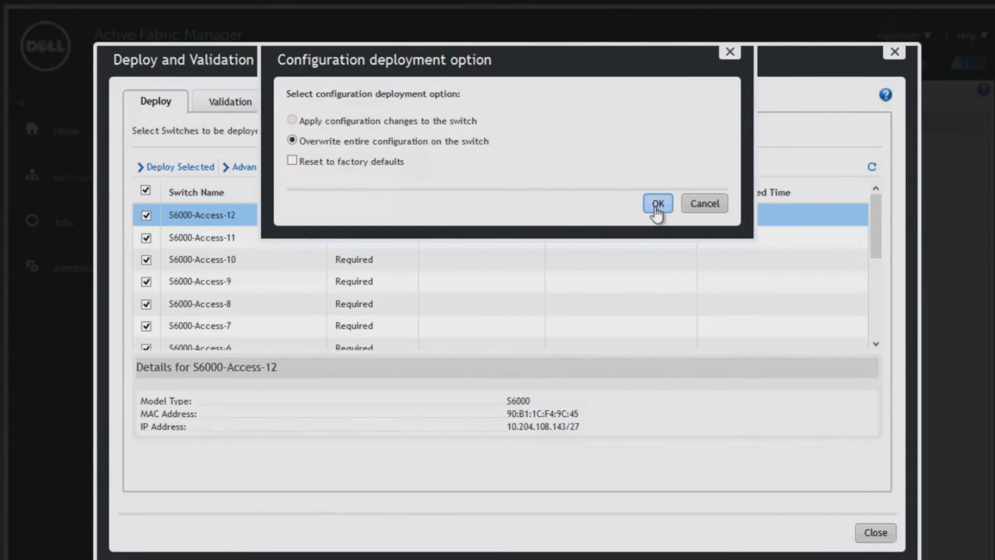
click(657, 204)
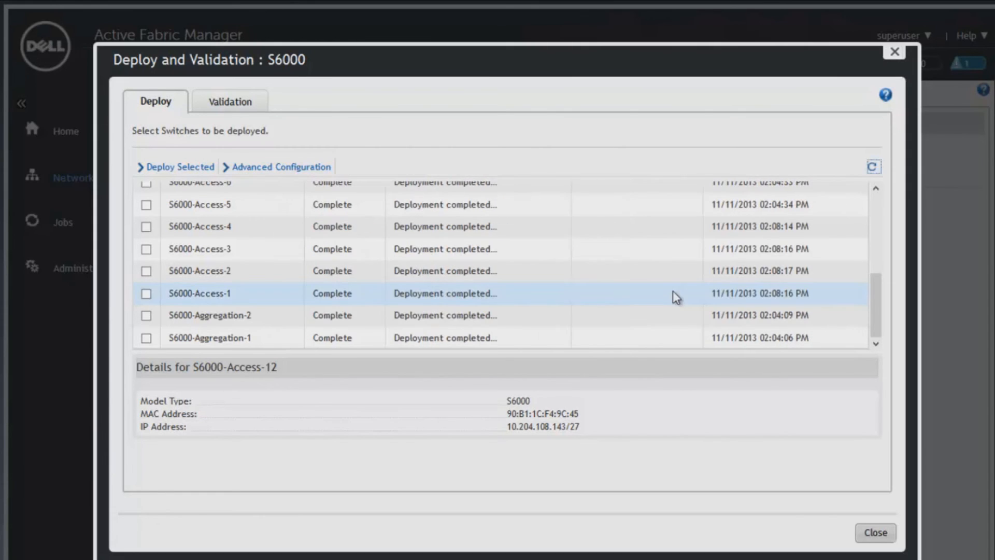
Review the deployment status of all fabric switches, and view the advanced configuration options without changing anything.
drag(877, 313, 884, 235)
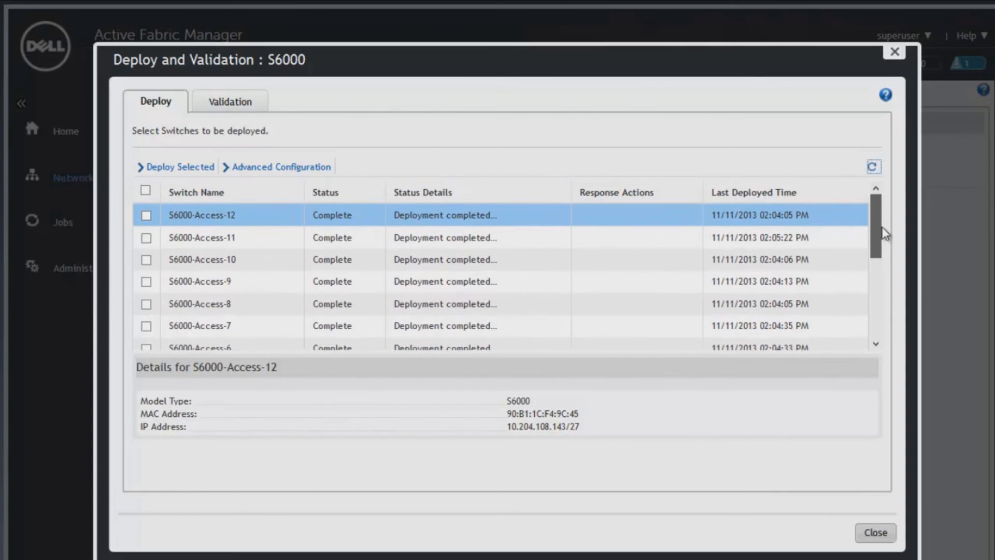
drag(882, 225, 877, 216)
click(258, 167)
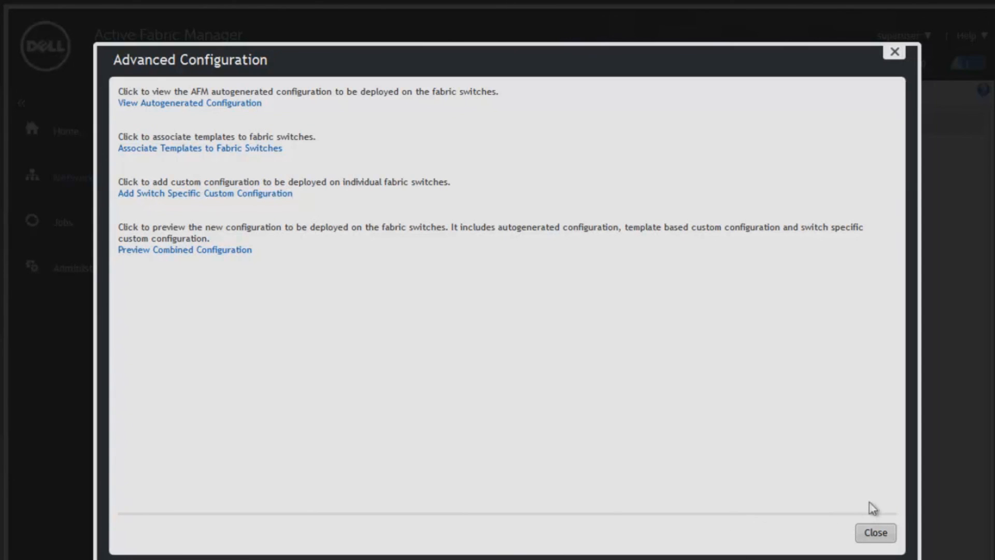
click(874, 534)
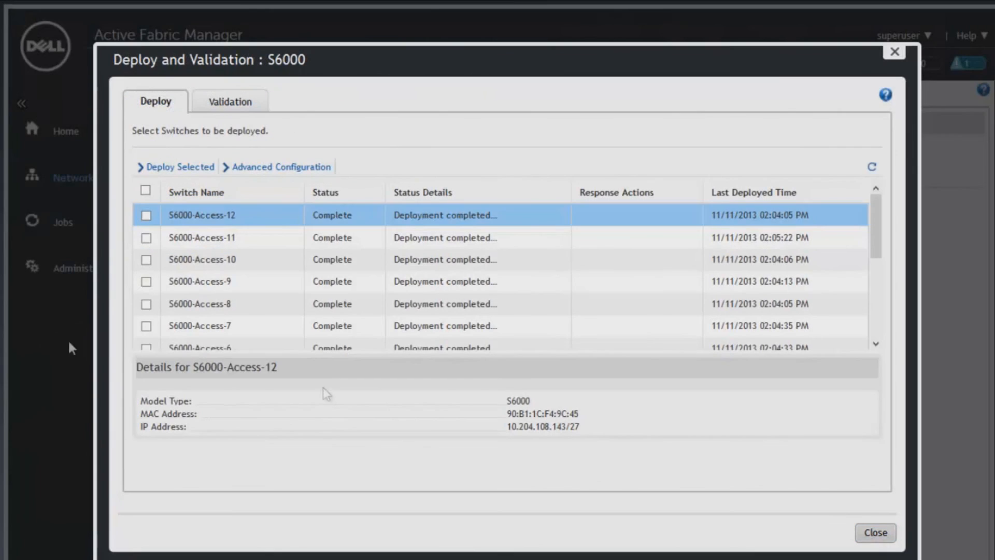
Review the validation status of all fabric switches, inspect the entries for S6000-Aggregation-2 and S6000-Aggregation-1, and close the deployment window.
click(223, 106)
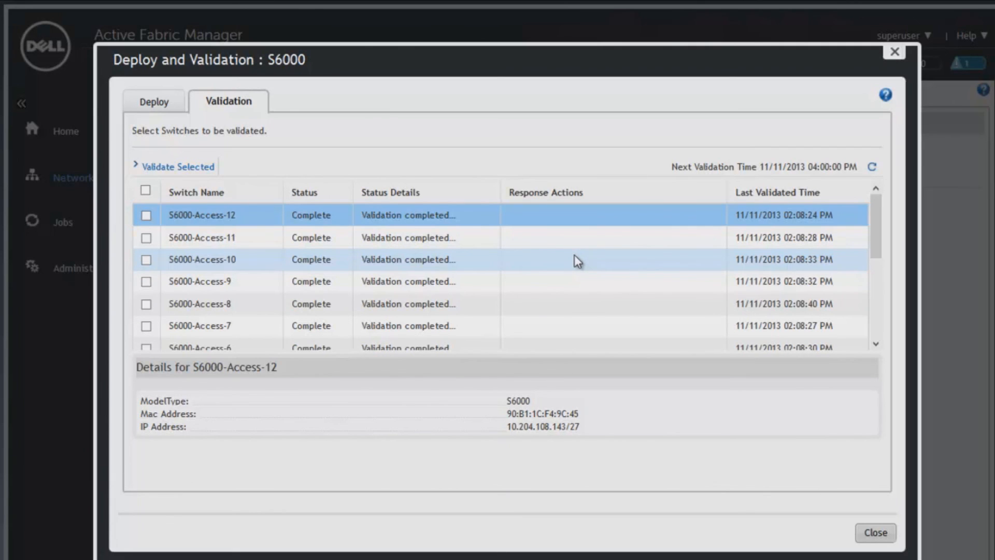
drag(875, 222, 889, 334)
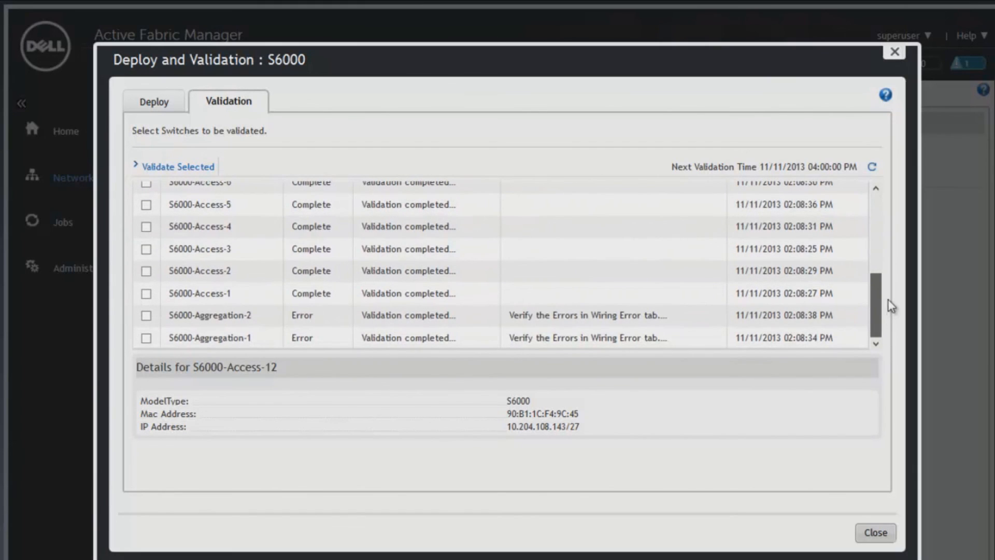
mouse_move(890, 306)
mouse_down()
mouse_move(888, 282)
mouse_move(887, 319)
mouse_up()
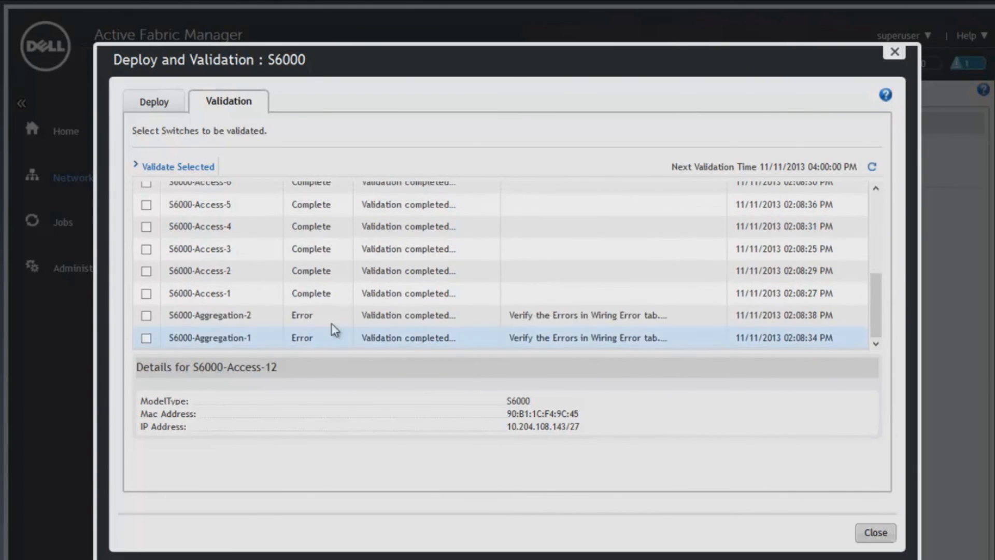
click(318, 318)
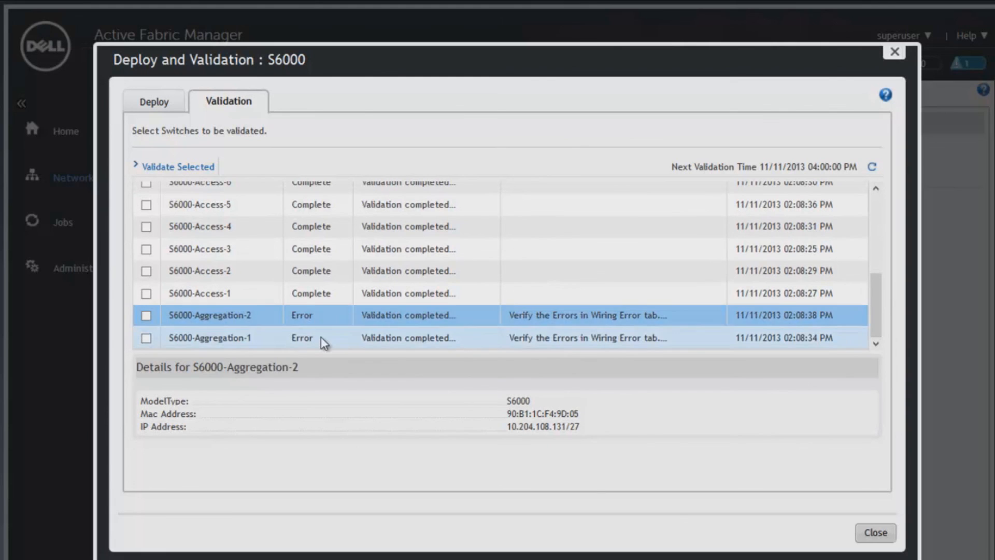
click(321, 336)
click(876, 532)
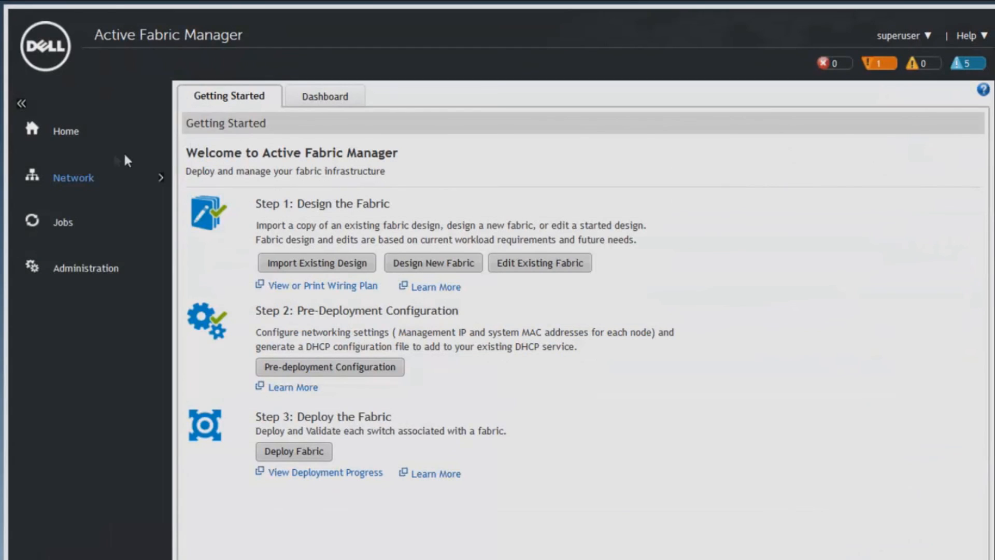
Open the Aggregation-1 switch of the S6000 fabric in the network view and examine its current alerts and events.
click(85, 178)
click(56, 203)
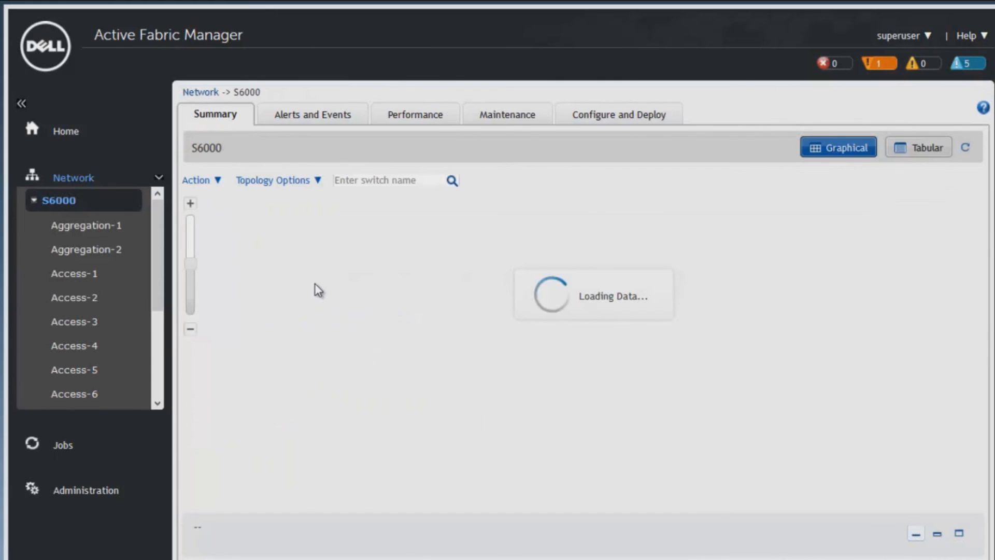
click(100, 227)
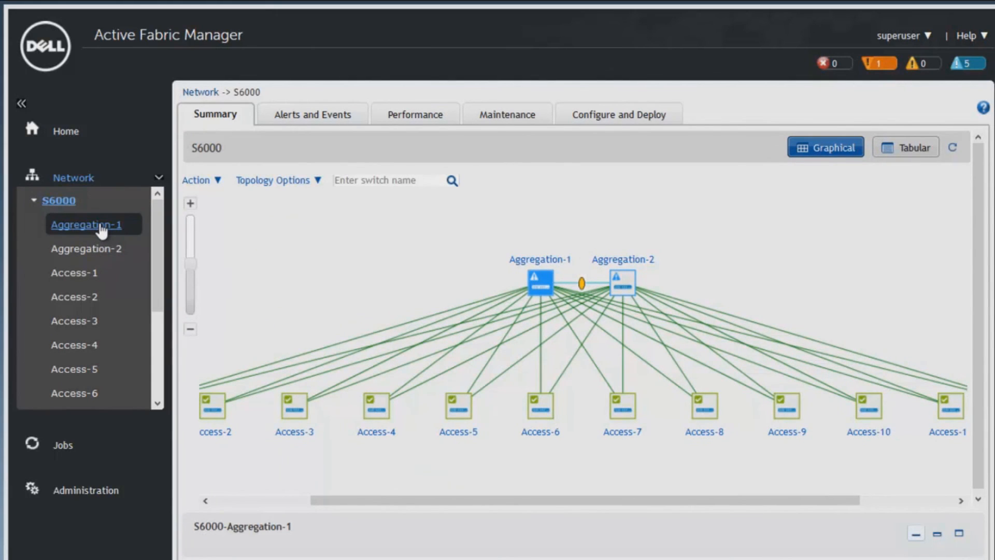
click(325, 118)
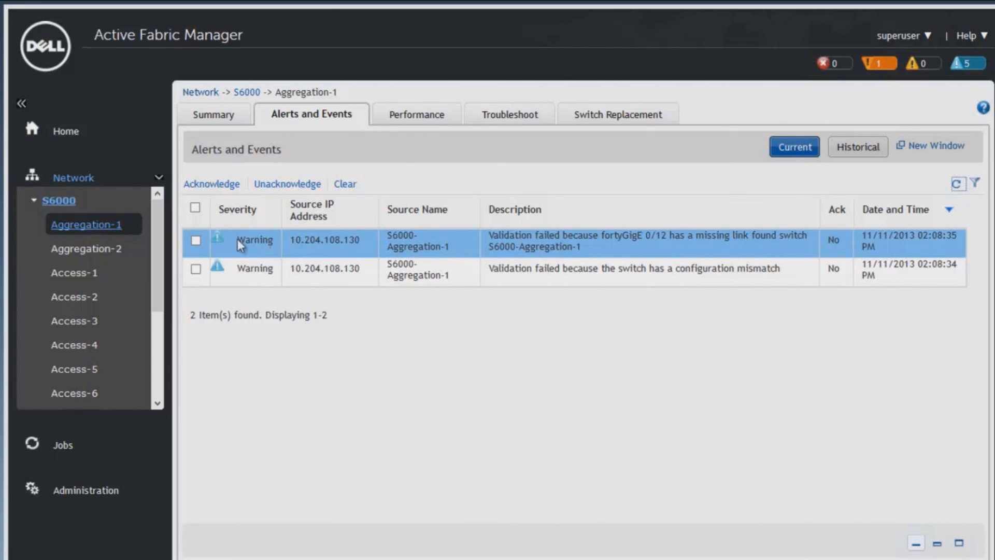
click(83, 249)
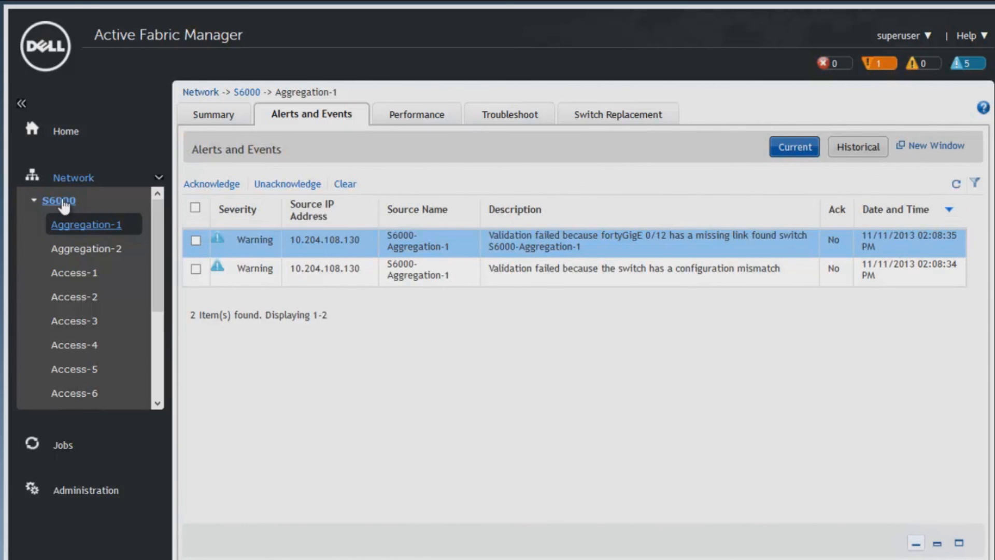
drag(162, 243, 168, 223)
click(618, 115)
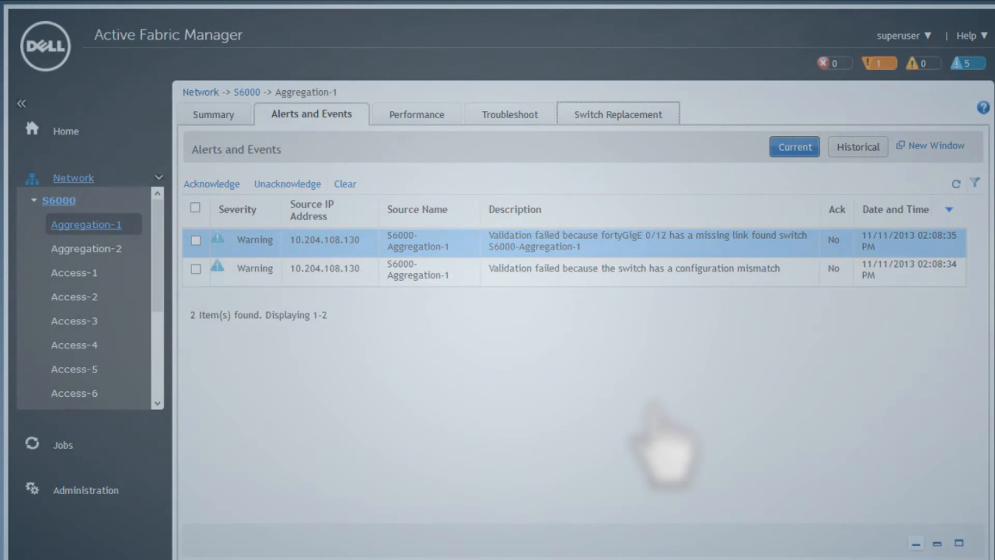